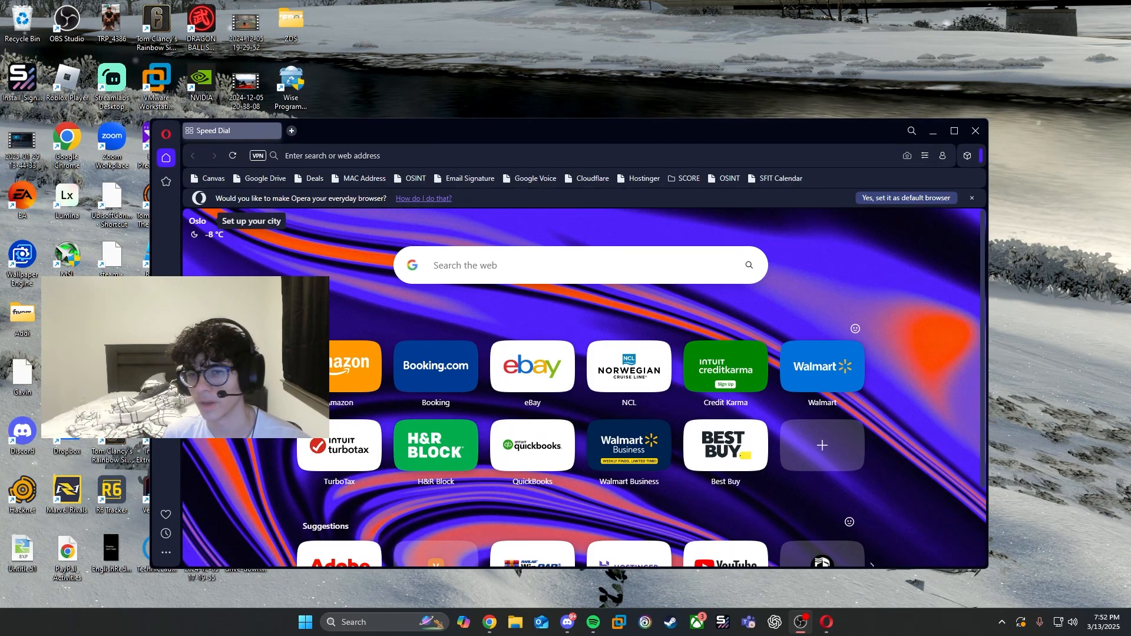
Search the web for VMware and open the Fusion and Workstation product page
{"action": "left_click", "coordinate": [331, 241]}
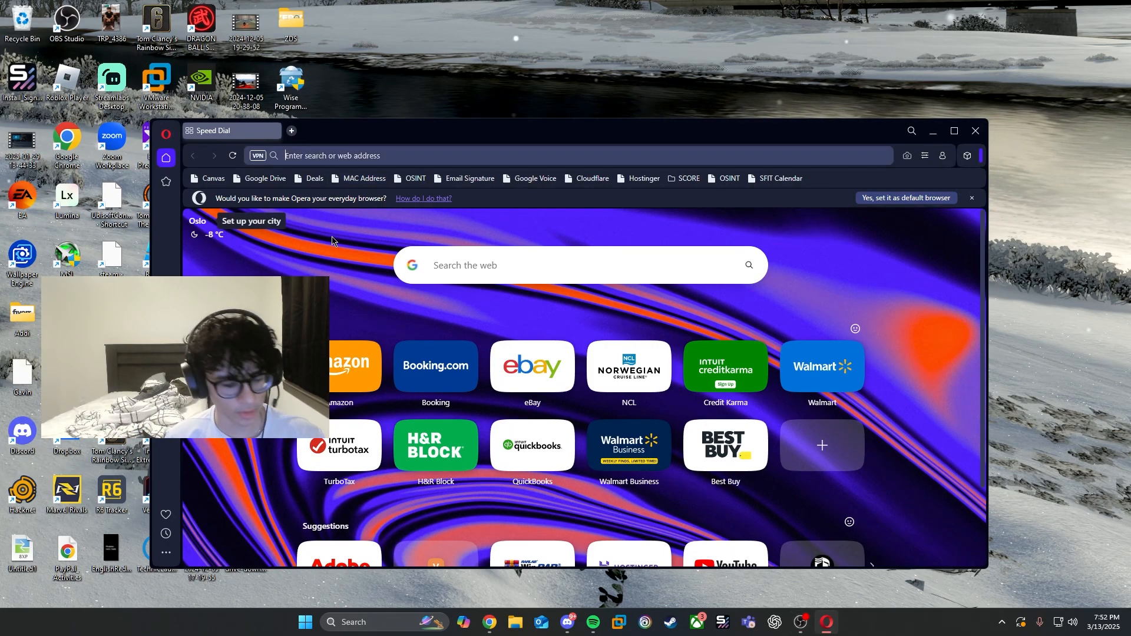
{"action": "type", "text": "VMware"}
{"action": "key", "text": "Return"}
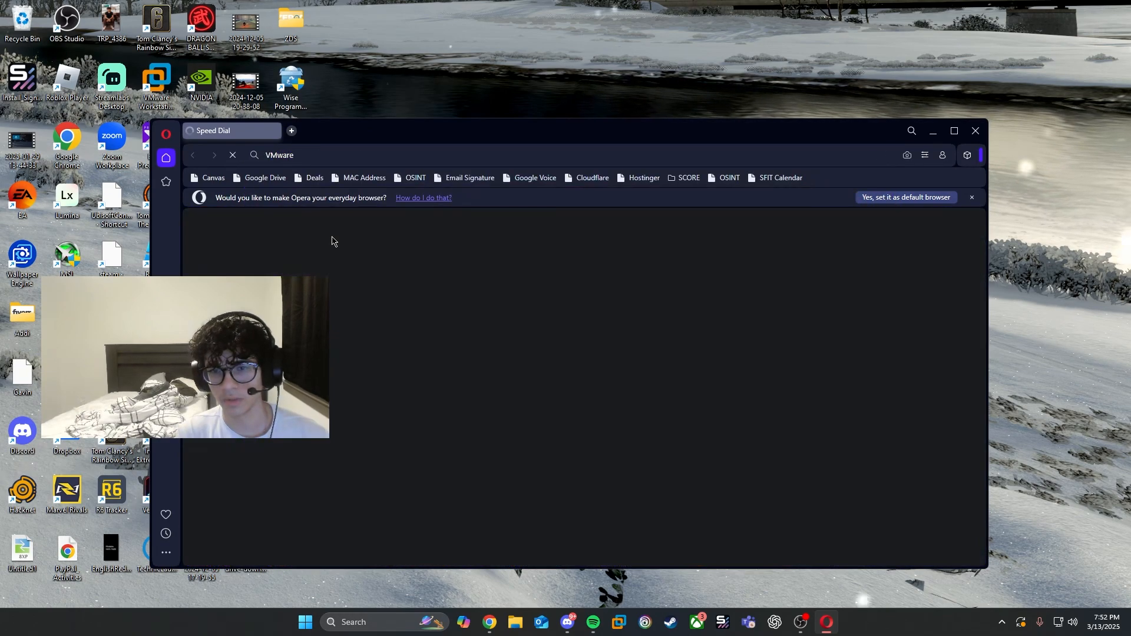
{"action": "scroll", "coordinate": [377, 306], "scroll_direction": "down", "scroll_amount": 1}
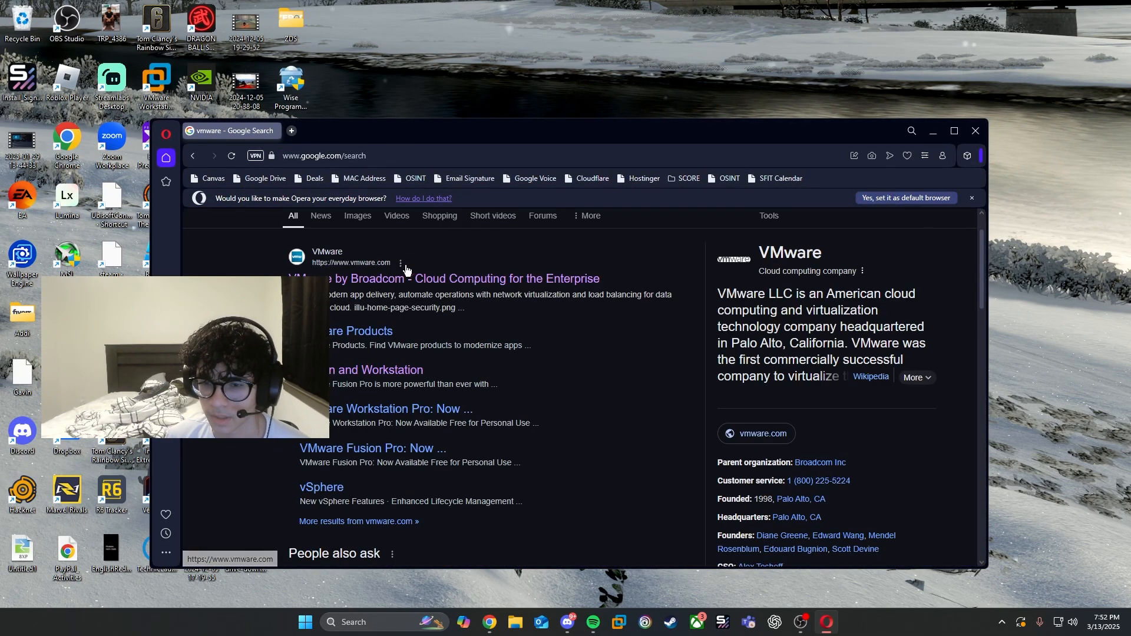
{"action": "left_click", "coordinate": [383, 371]}
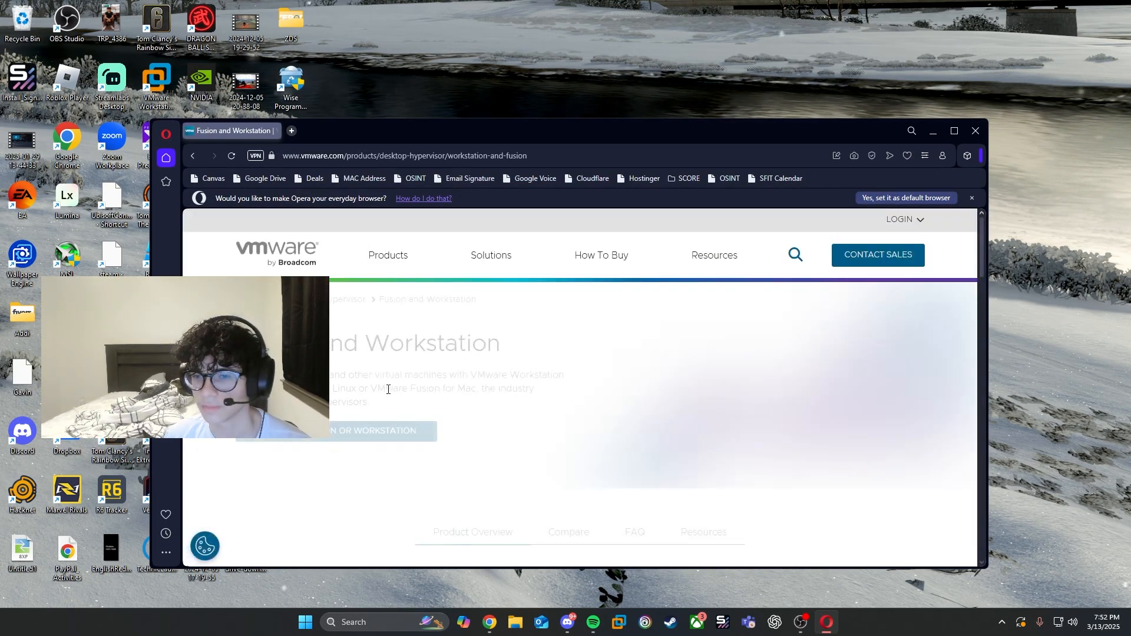
Follow the Fusion or Workstation download link to the Broadcom portal, dismiss its cookie notice and open the free software downloads
{"action": "left_click", "coordinate": [383, 376]}
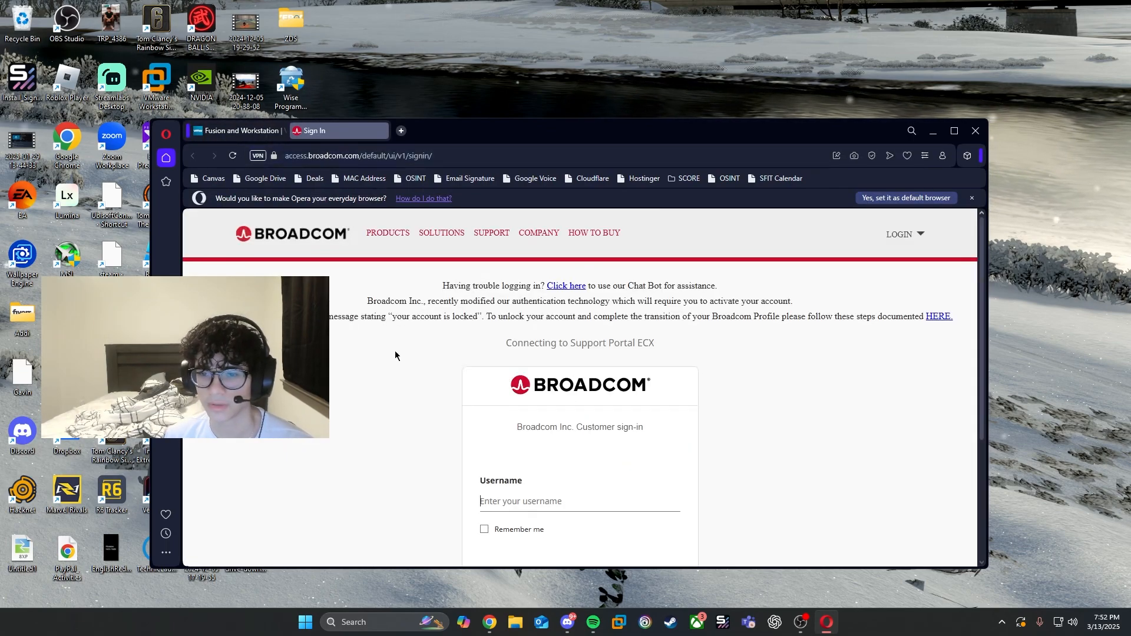
{"action": "scroll", "coordinate": [517, 455], "scroll_direction": "down", "scroll_amount": 2}
{"action": "scroll", "coordinate": [513, 447], "scroll_direction": "up", "scroll_amount": 1}
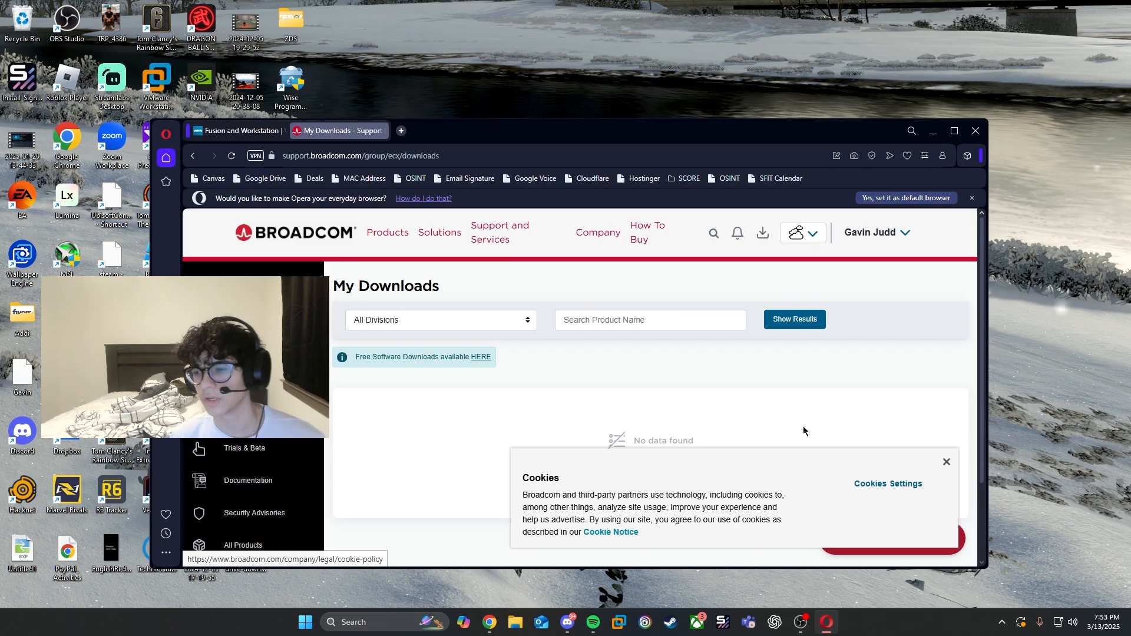
{"action": "left_click", "coordinate": [946, 463]}
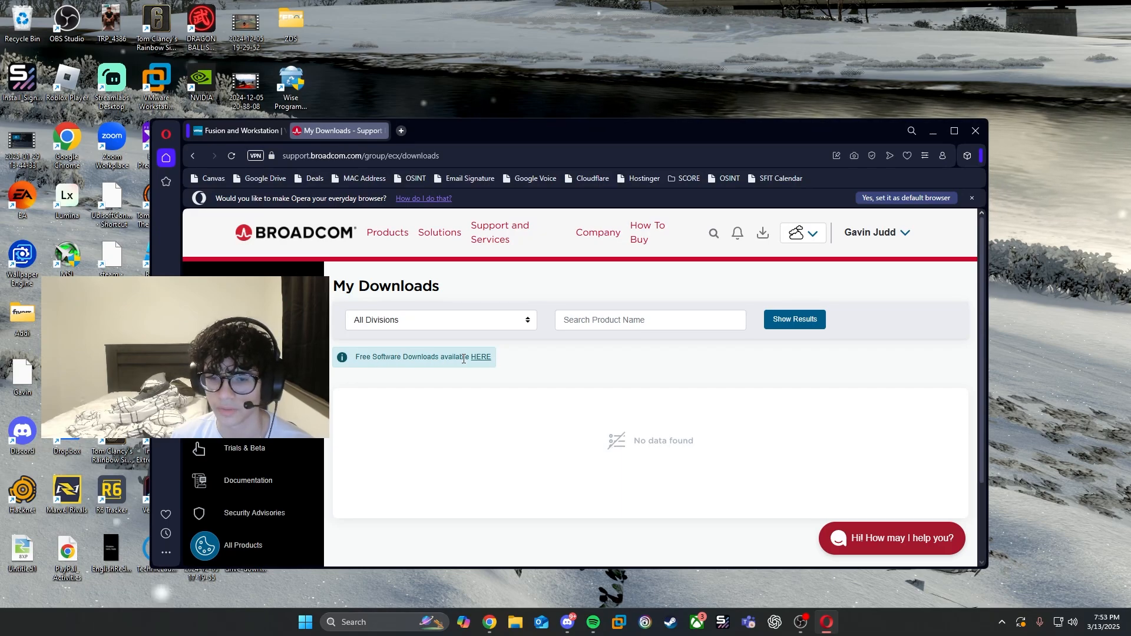
{"action": "left_click", "coordinate": [482, 361]}
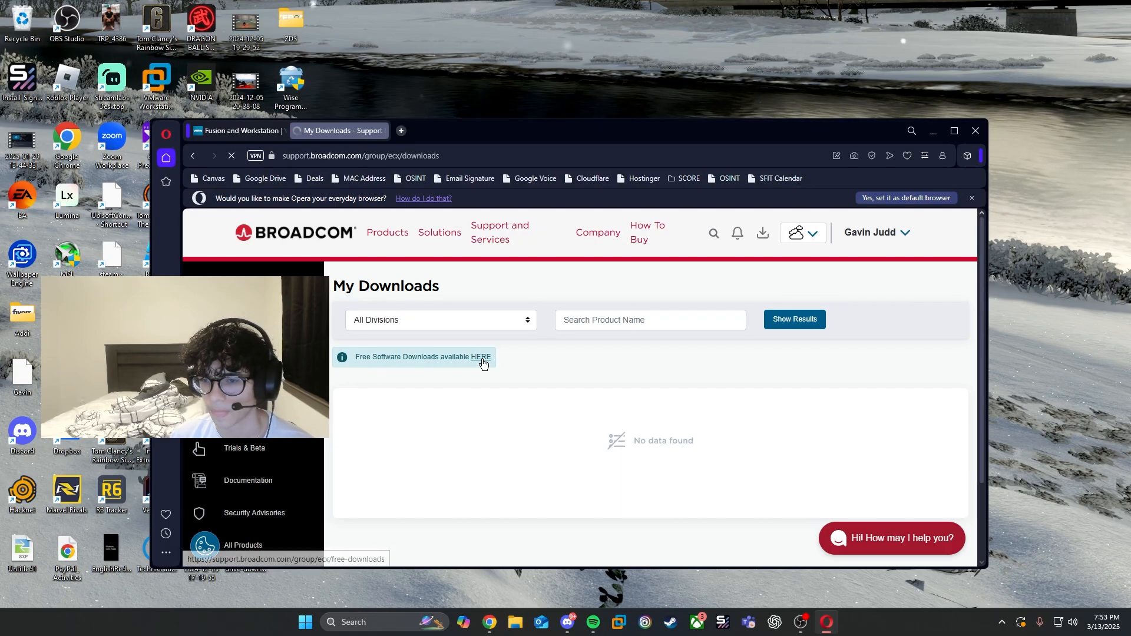
Search the Broadcom free downloads for VMware products
{"action": "left_click", "coordinate": [601, 326]}
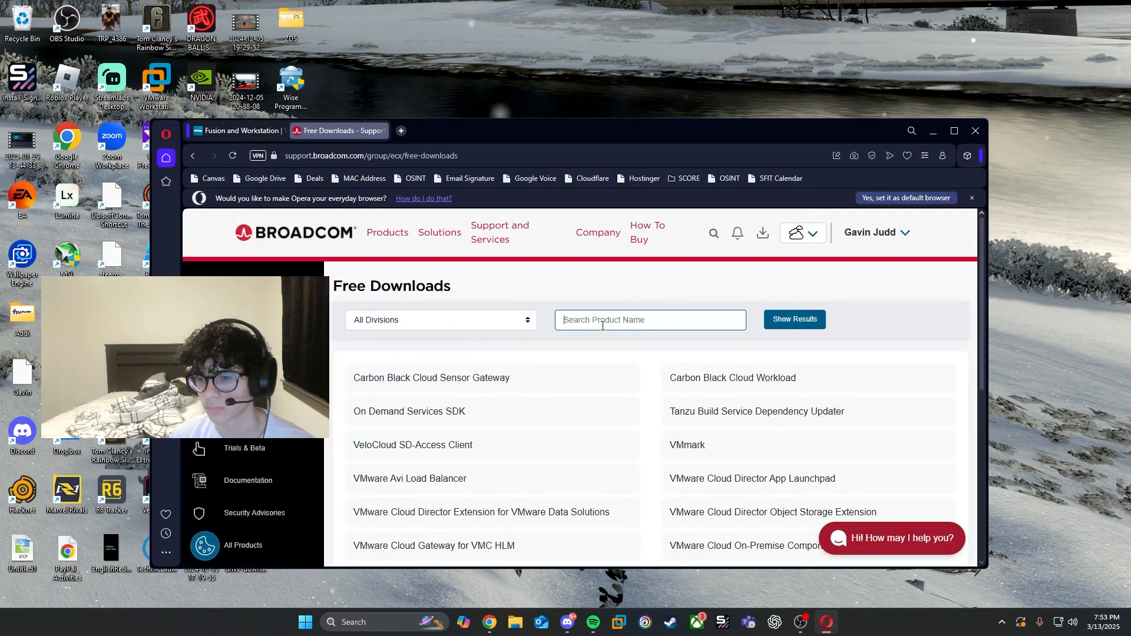
{"action": "type", "text": "VMware"}
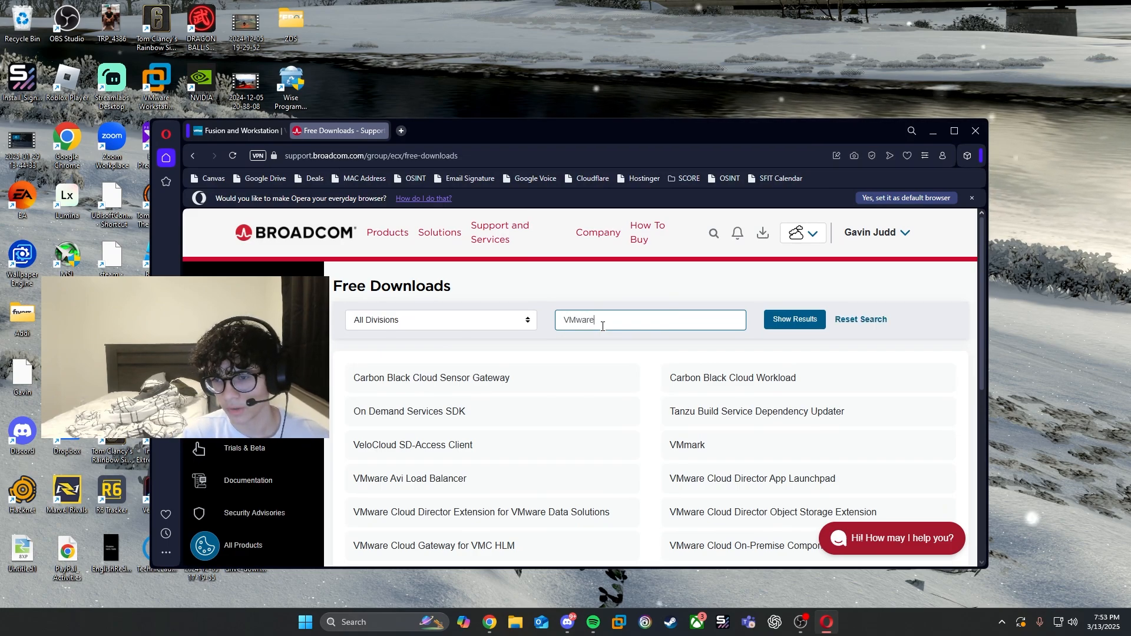
{"action": "key", "text": "Return"}
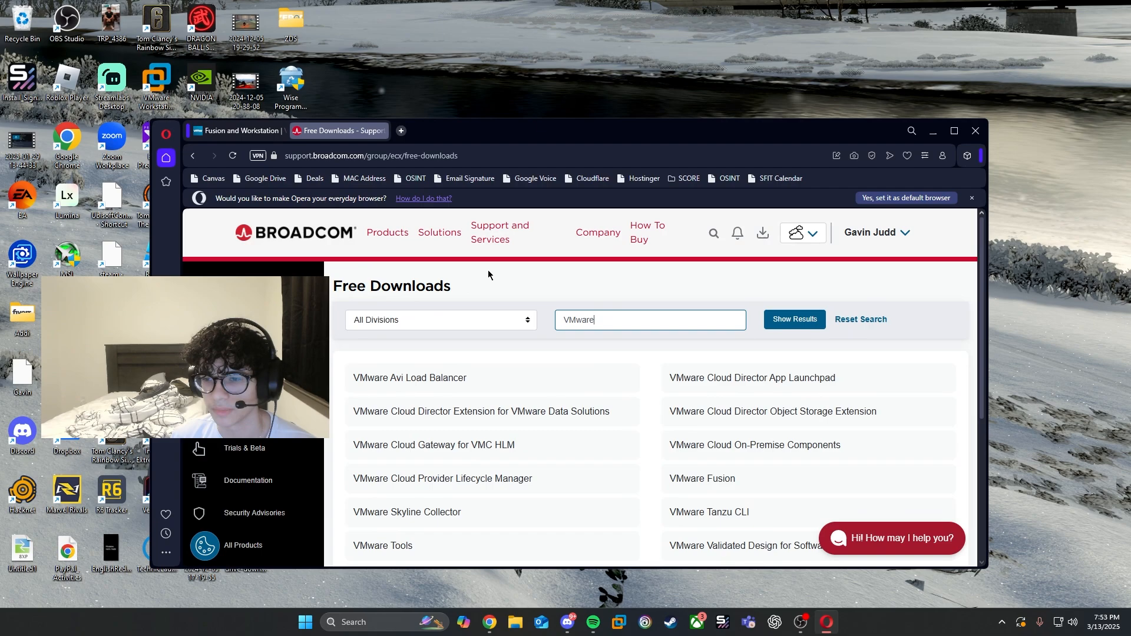
Open VMware Workstation Pro and expand the releases of VMware Workstation Pro 17.0 for Windows
{"action": "scroll", "coordinate": [648, 364], "scroll_direction": "down", "scroll_amount": 2}
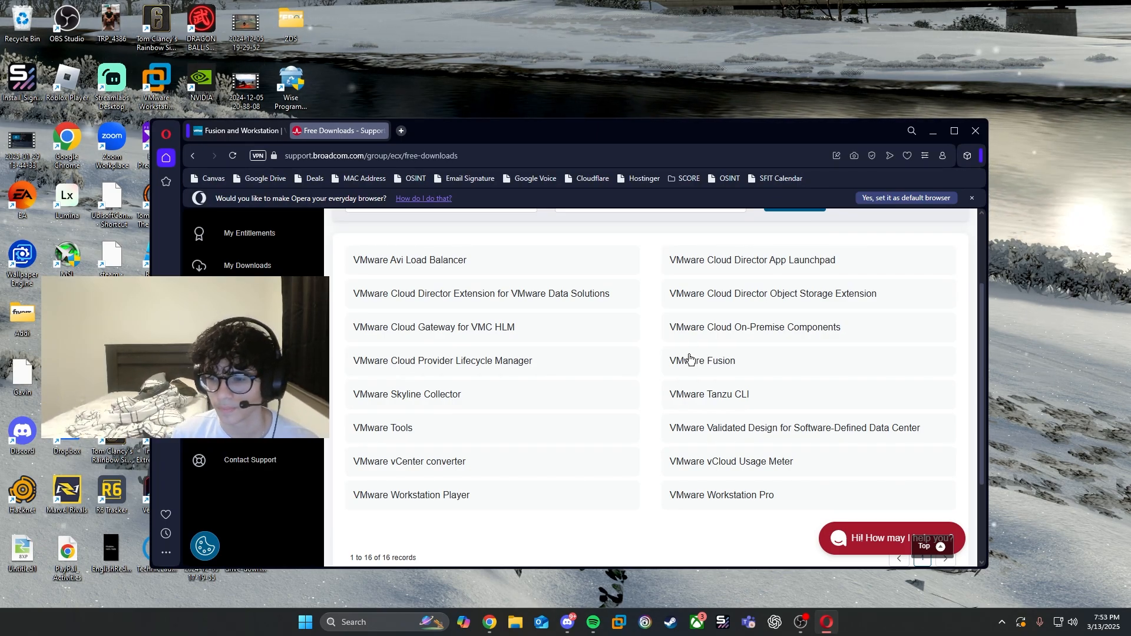
{"action": "left_click", "coordinate": [720, 496]}
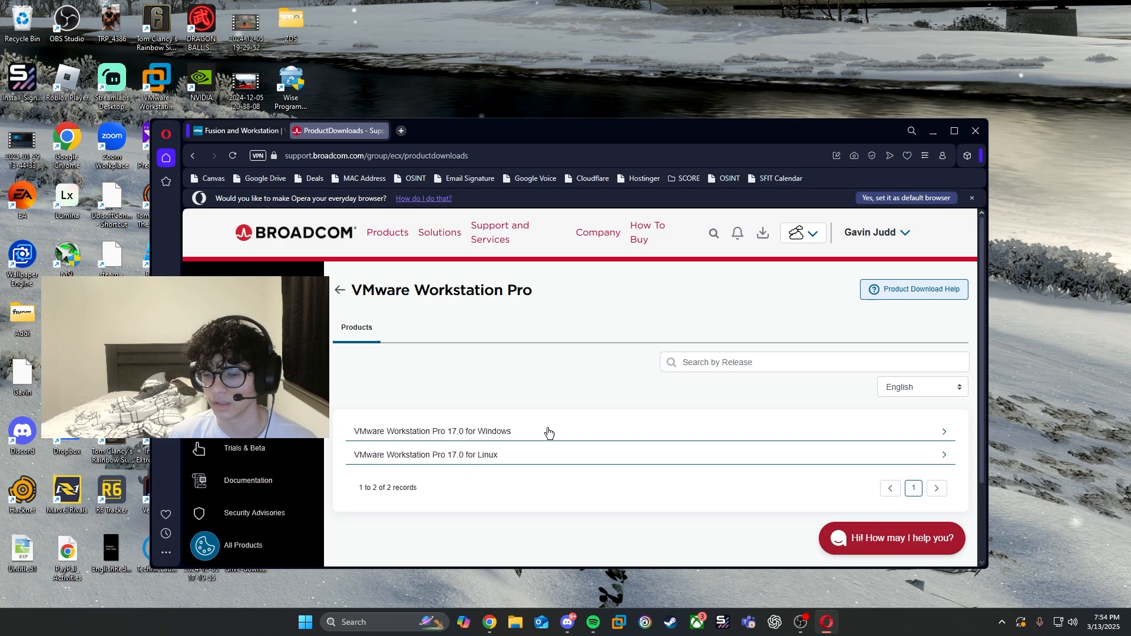
{"action": "left_click", "coordinate": [494, 432]}
{"action": "scroll", "coordinate": [494, 433], "scroll_direction": "down", "scroll_amount": 3}
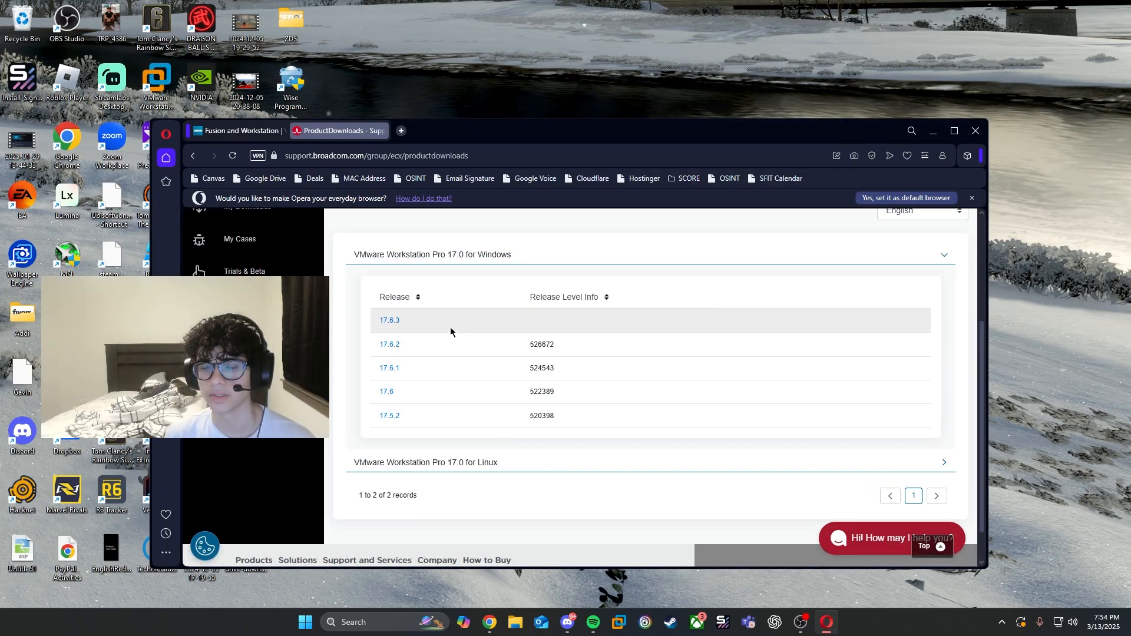
Close the Broadcom page and go to the Get Kali download page on kali.org
{"action": "left_click", "coordinate": [382, 132]}
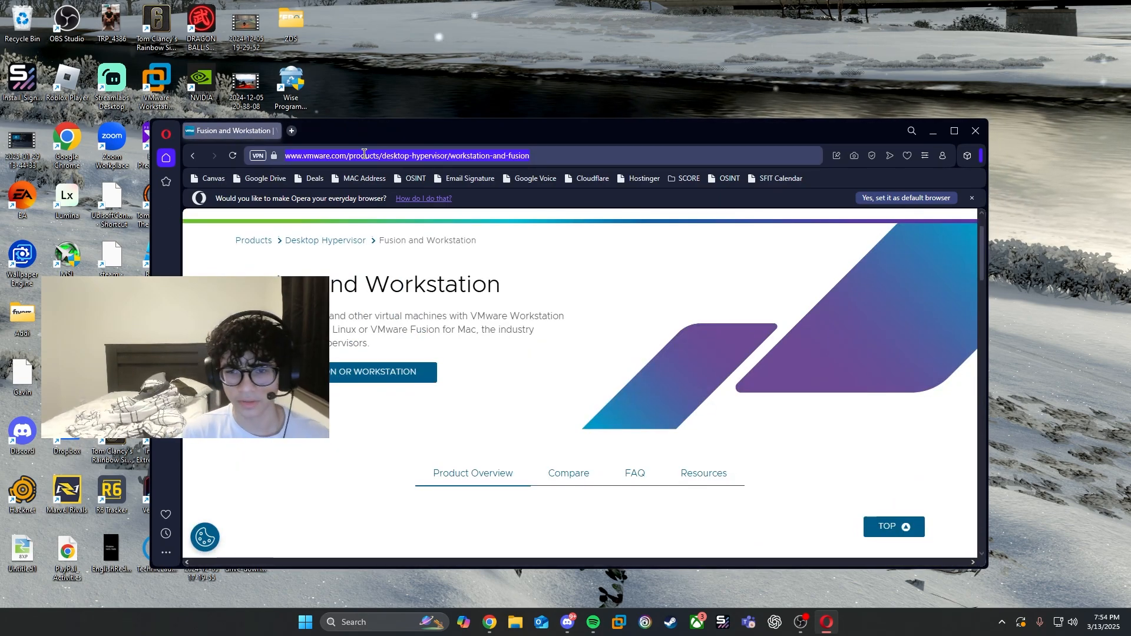
{"action": "left_click", "coordinate": [364, 155]}
{"action": "type", "text": "kali.org"}
{"action": "key", "text": "Return"}
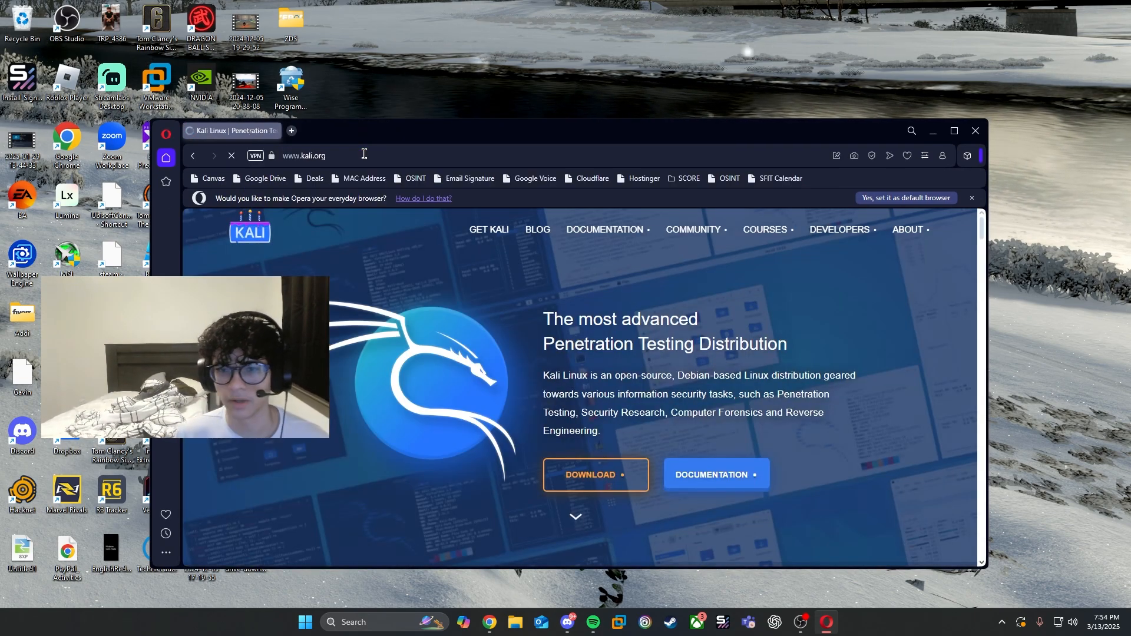
{"action": "left_click", "coordinate": [587, 475]}
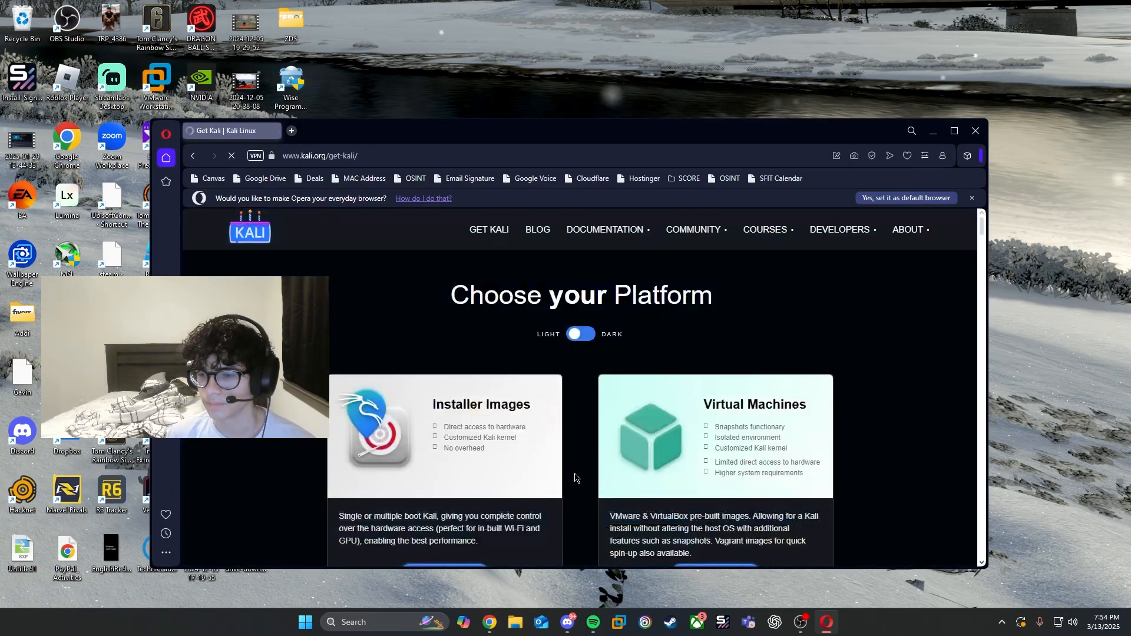
Download the pre-built VMware image kali-linux-2024.4-vmware-amd64.7z from the virtual machines section and place the archive on the desktop
{"action": "right_click", "coordinate": [660, 407]}
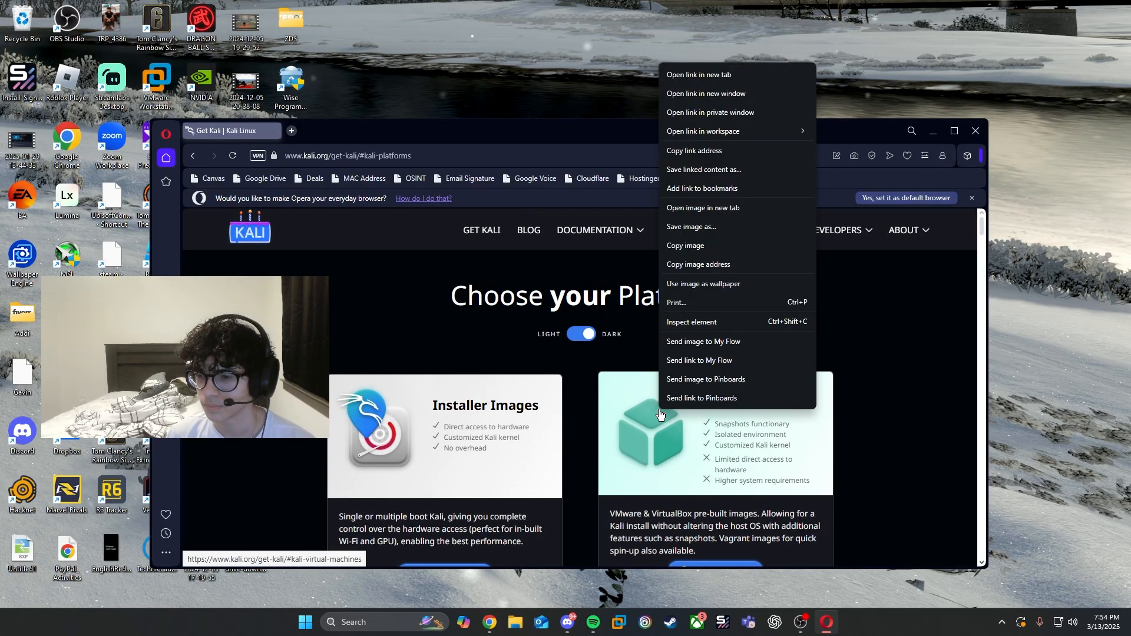
{"action": "key", "text": "Escape"}
{"action": "left_click", "coordinate": [655, 453]}
{"action": "scroll", "coordinate": [655, 455], "scroll_direction": "down", "scroll_amount": 3}
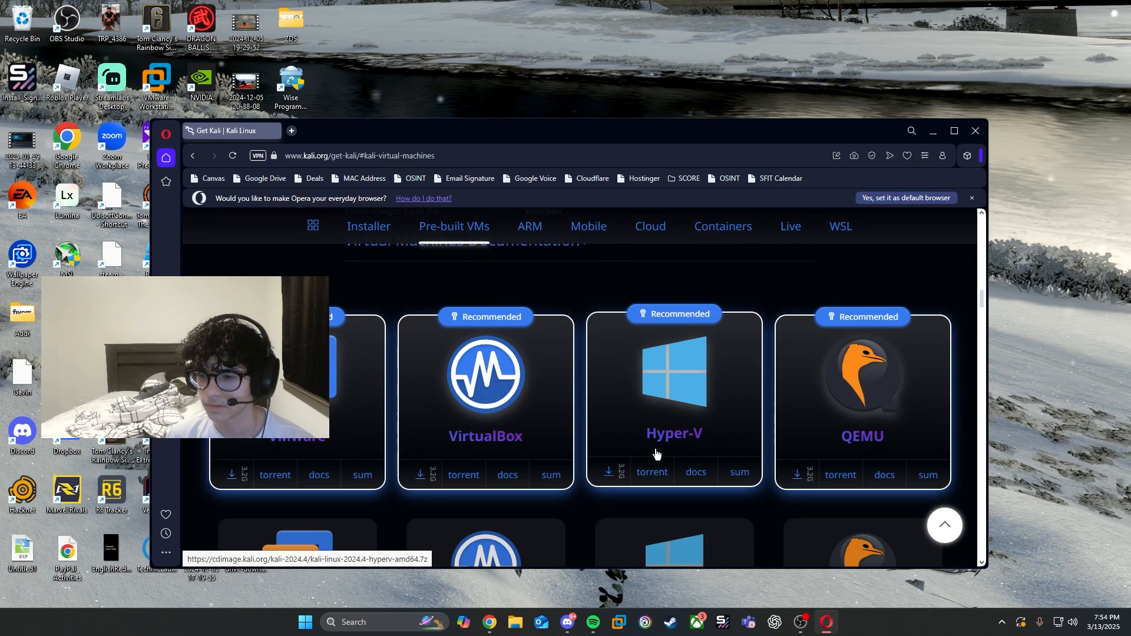
{"action": "scroll", "coordinate": [677, 448], "scroll_direction": "down", "scroll_amount": 2}
{"action": "scroll", "coordinate": [700, 440], "scroll_direction": "up", "scroll_amount": 2}
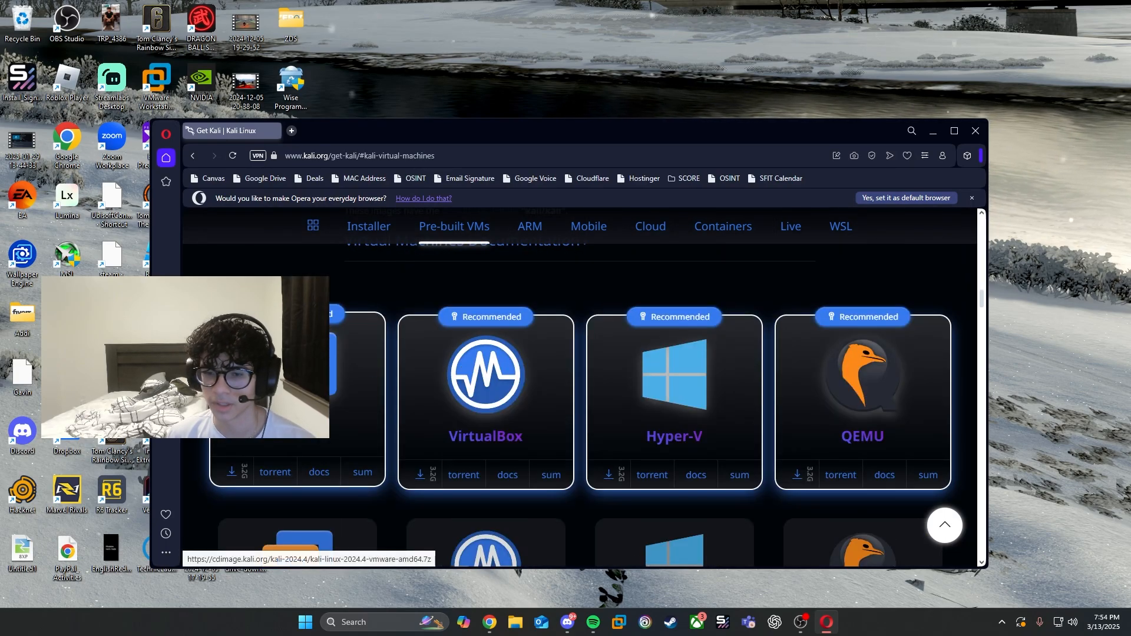
{"action": "left_click", "coordinate": [371, 418]}
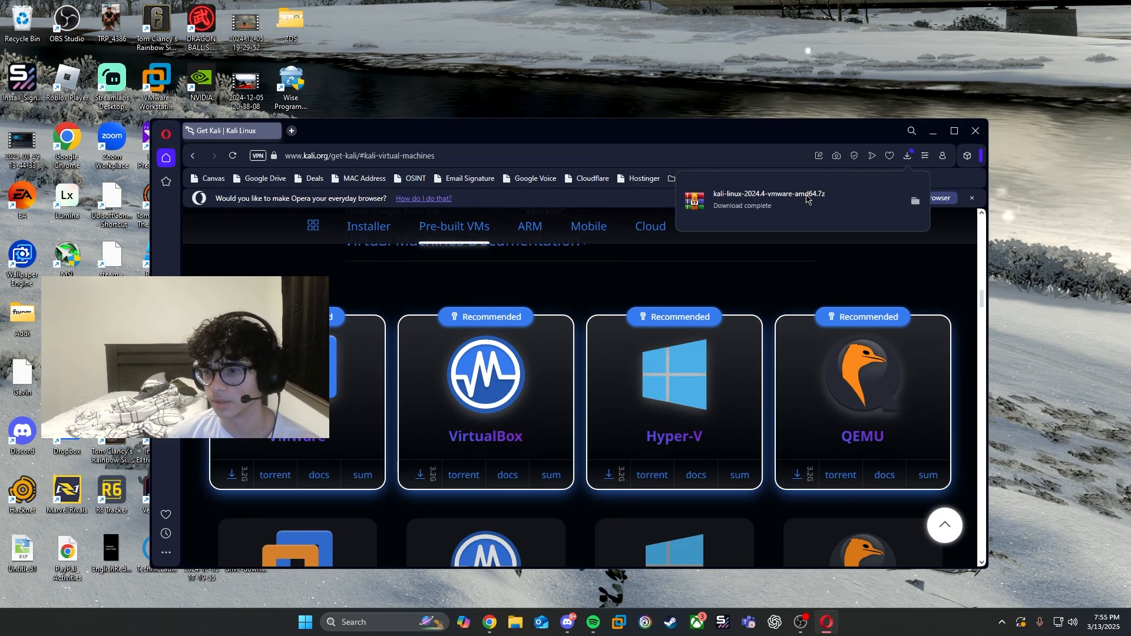
{"action": "left_click_drag", "start_coordinate": [807, 199], "coordinate": [702, 51]}
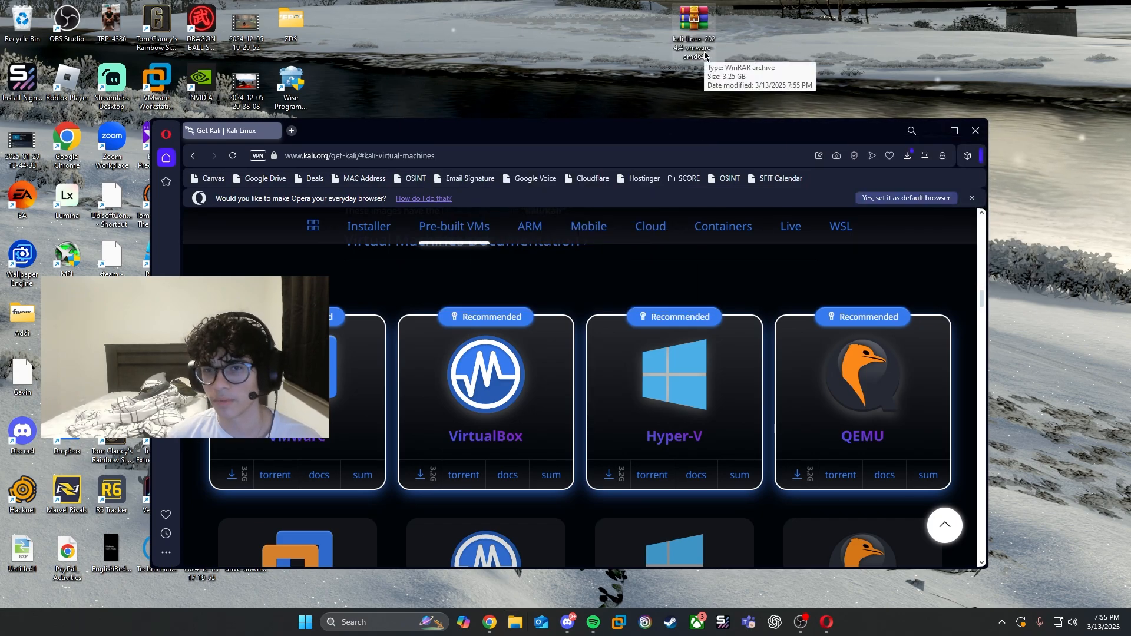
Search the web for WinRAR in a new tab and open its official website
{"action": "left_click", "coordinate": [291, 131]}
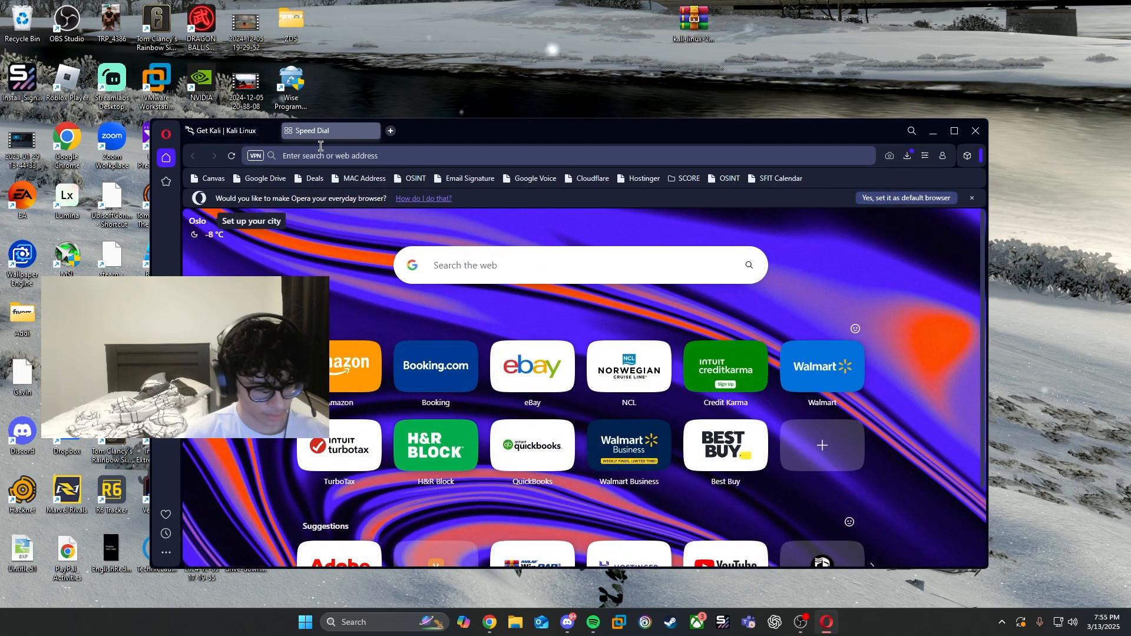
{"action": "type", "text": "winrar"}
{"action": "key", "text": "Return"}
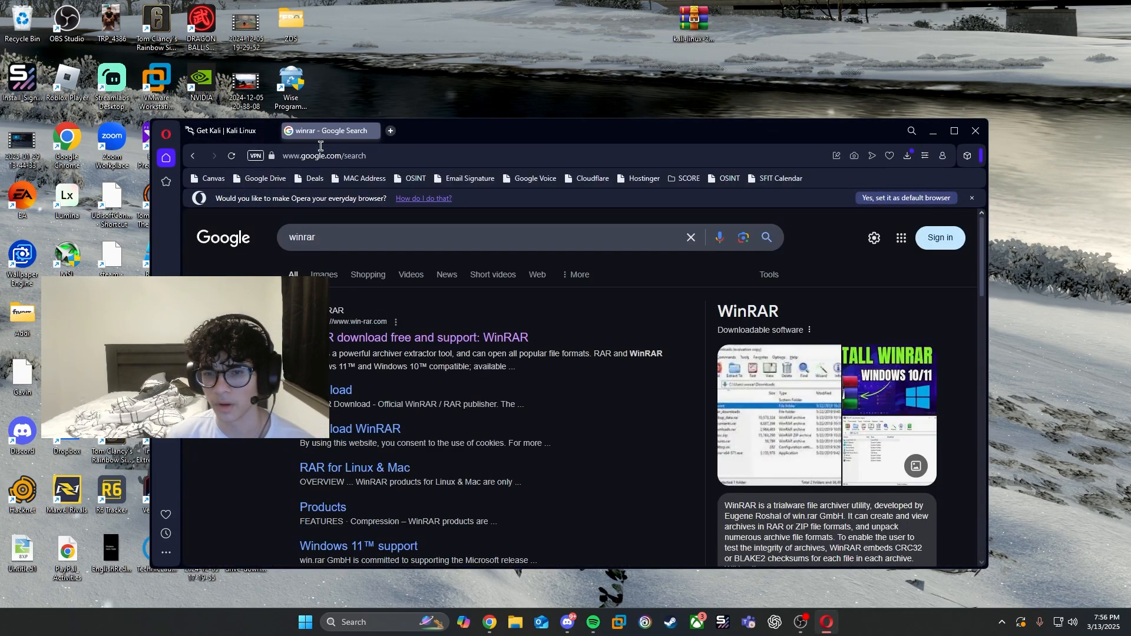
{"action": "left_click", "coordinate": [352, 335]}
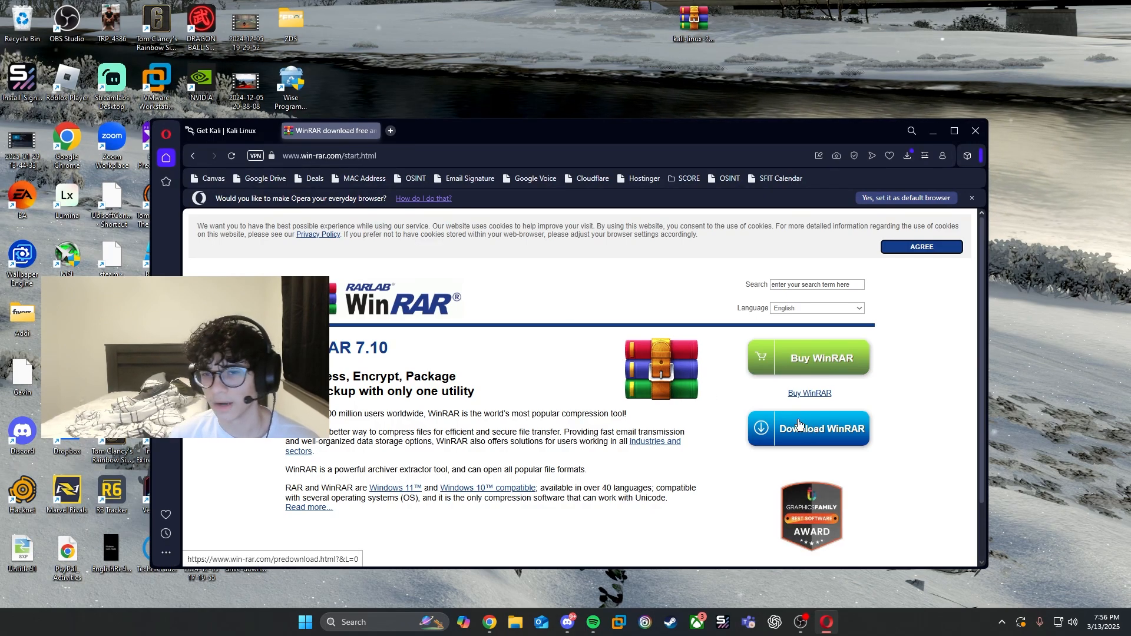
Close the WinRAR and Kali pages and the browser window
{"action": "left_click", "coordinate": [373, 132]}
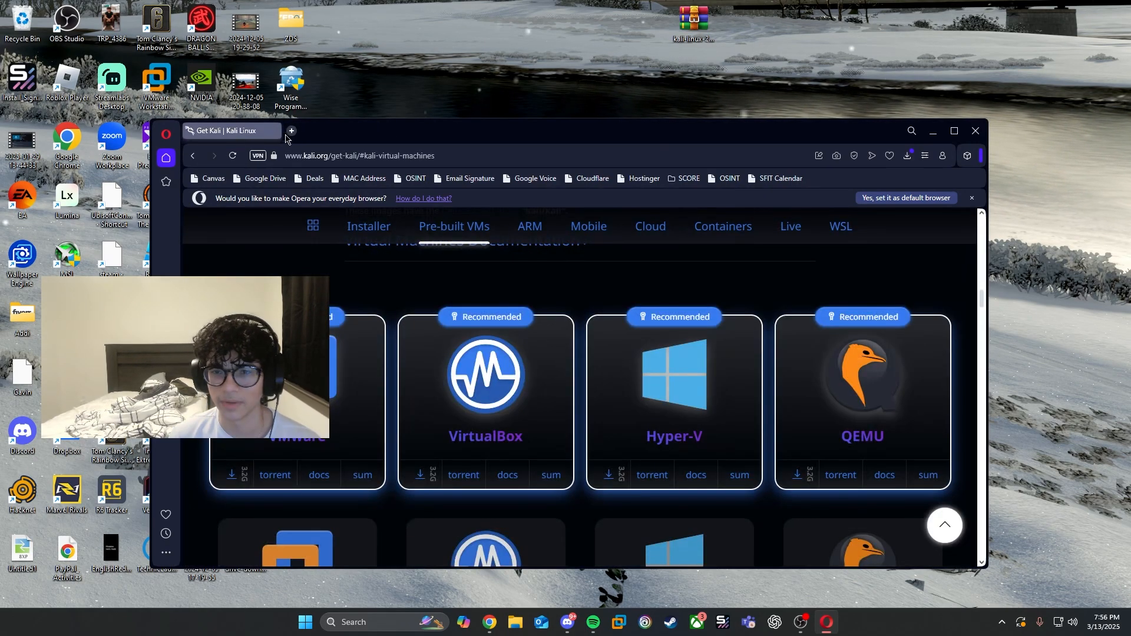
{"action": "left_click", "coordinate": [275, 131]}
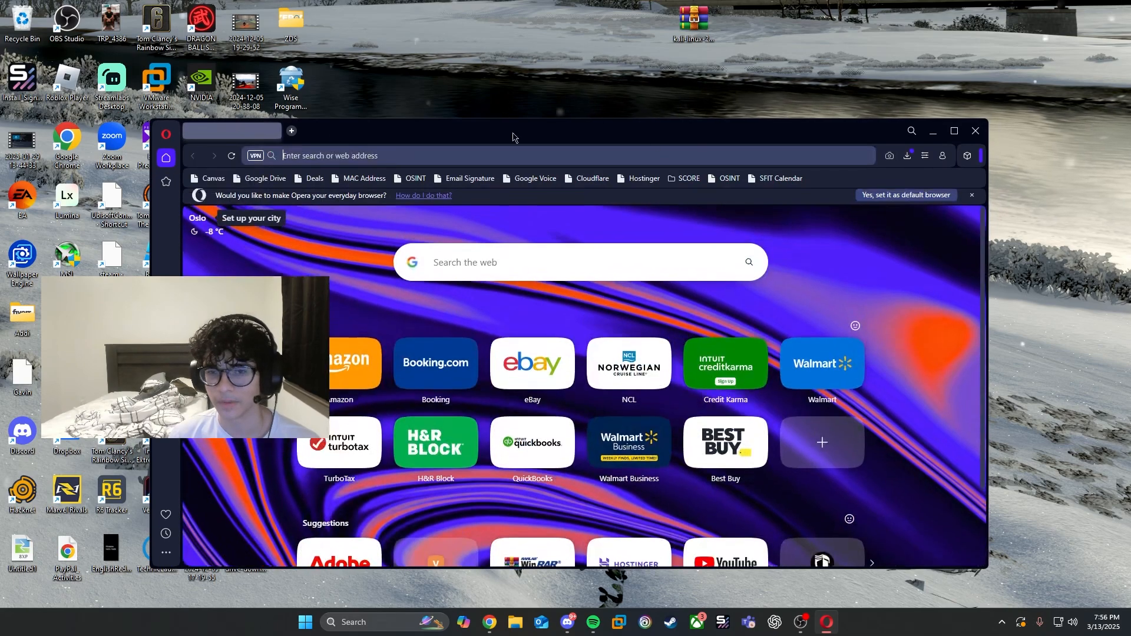
{"action": "left_click", "coordinate": [975, 132]}
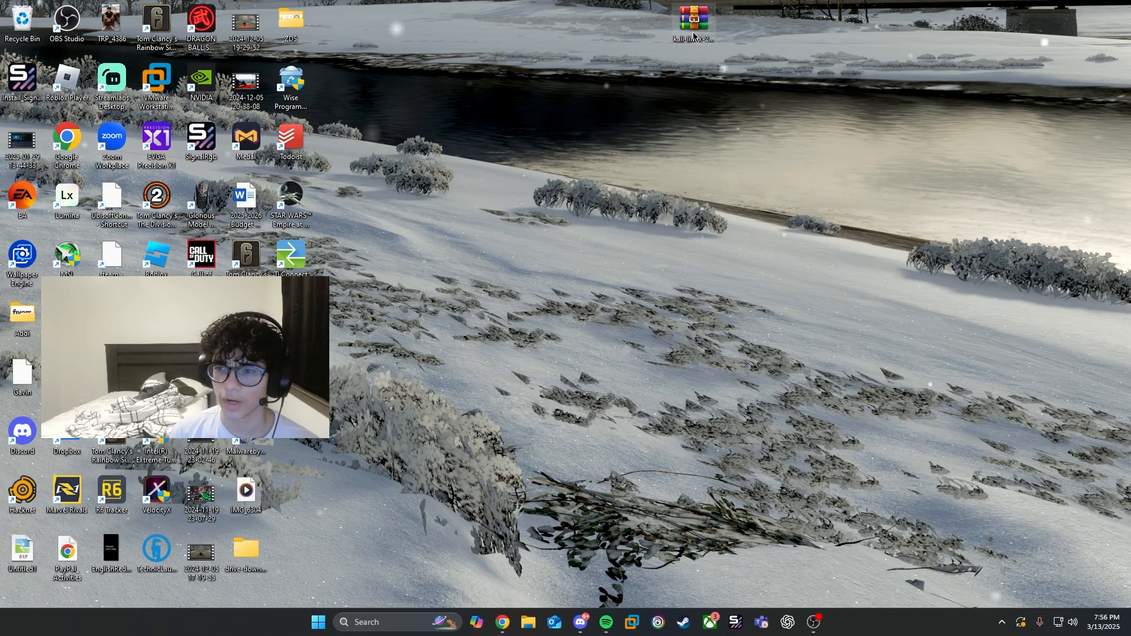
Extract the Kali archive on the desktop with WinRAR into its own folder, kali-linux-2024.4-vmware-amd64
{"action": "right_click", "coordinate": [693, 34]}
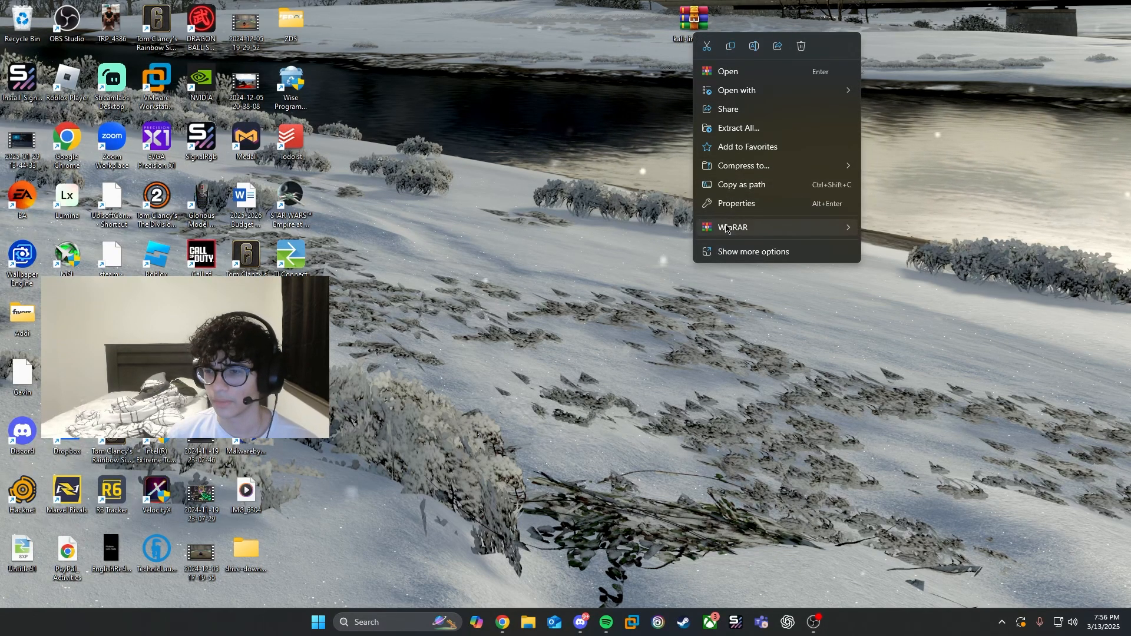
{"action": "mouse_move", "coordinate": [766, 227]}
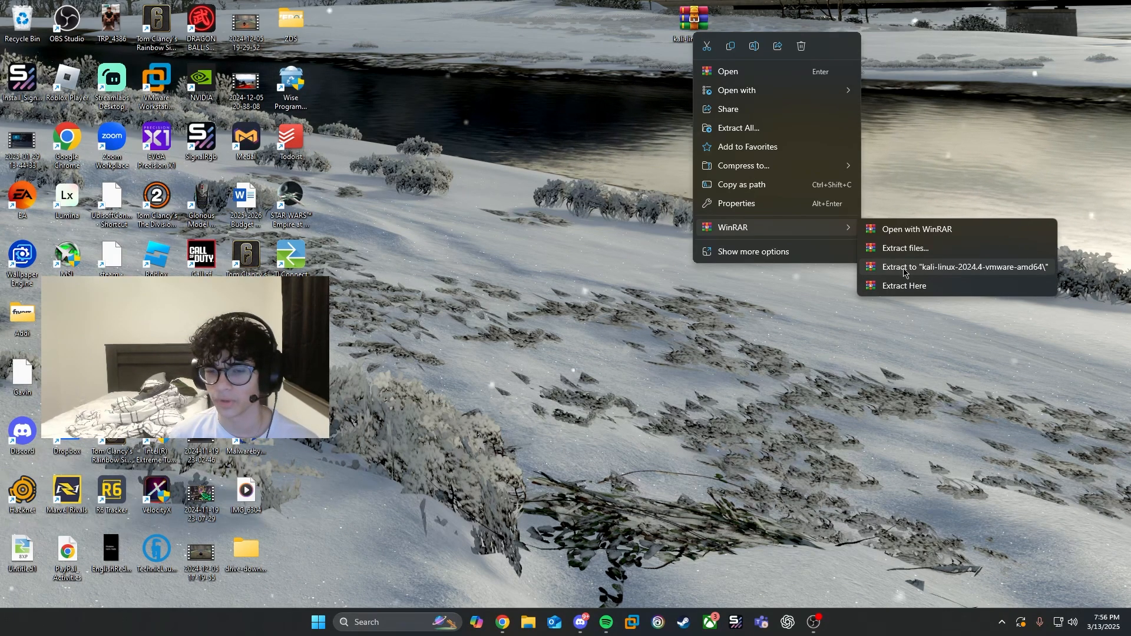
{"action": "left_click", "coordinate": [903, 270]}
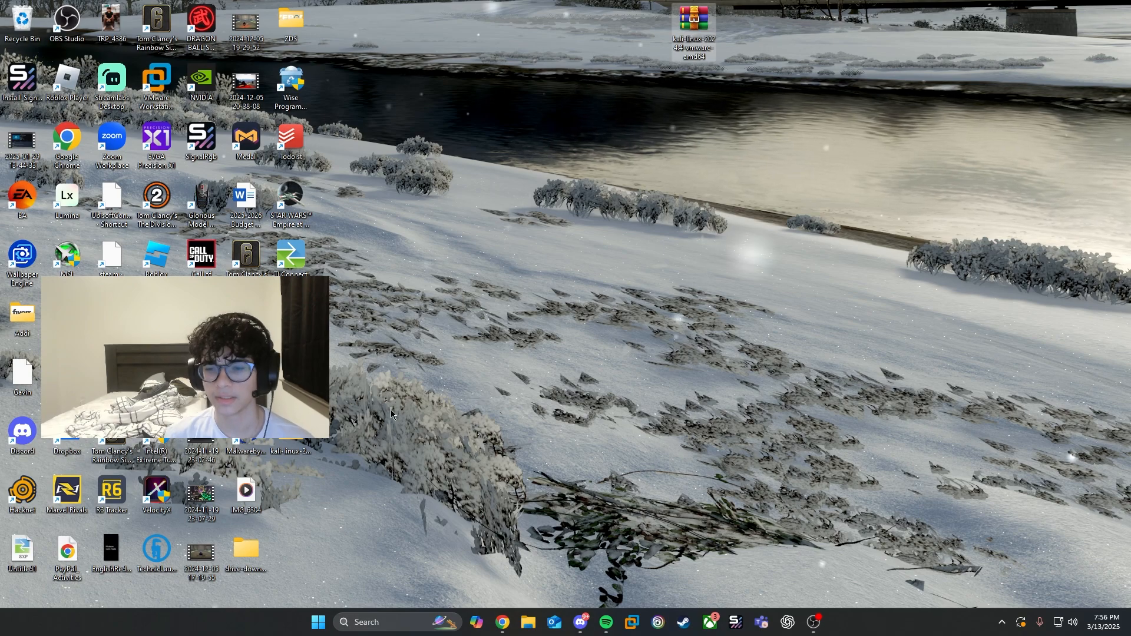
Delete the Kali archive from the desktop and open the extracted folder's inner kali-linux-2024.4-vmware-amd64.vmwarevm folder
{"action": "left_click", "coordinate": [690, 27]}
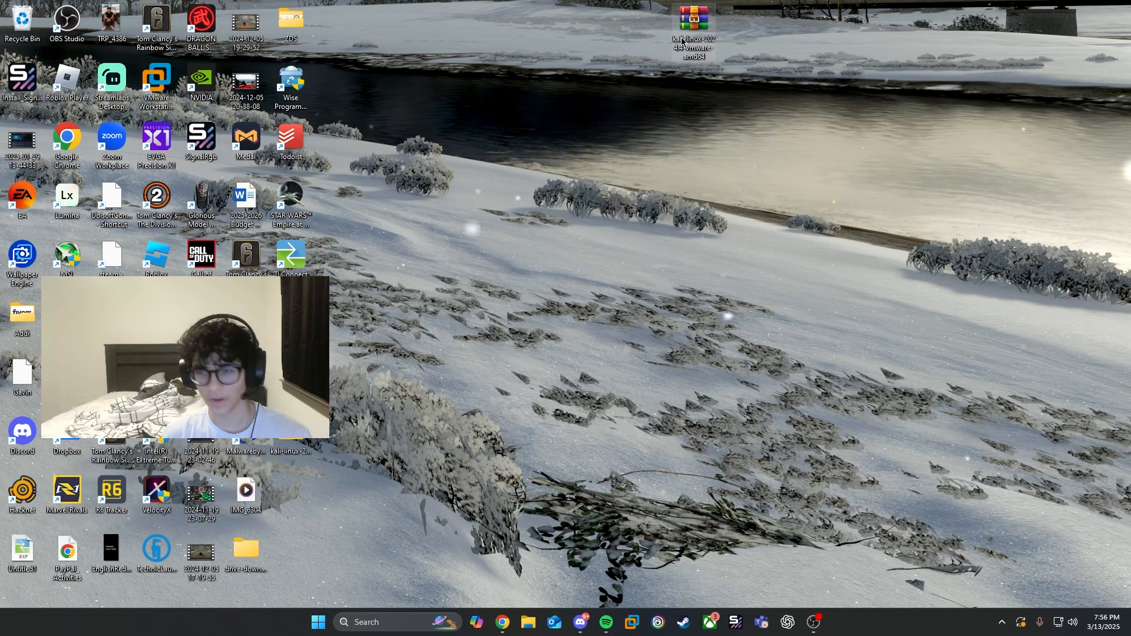
{"action": "key", "text": "Delete"}
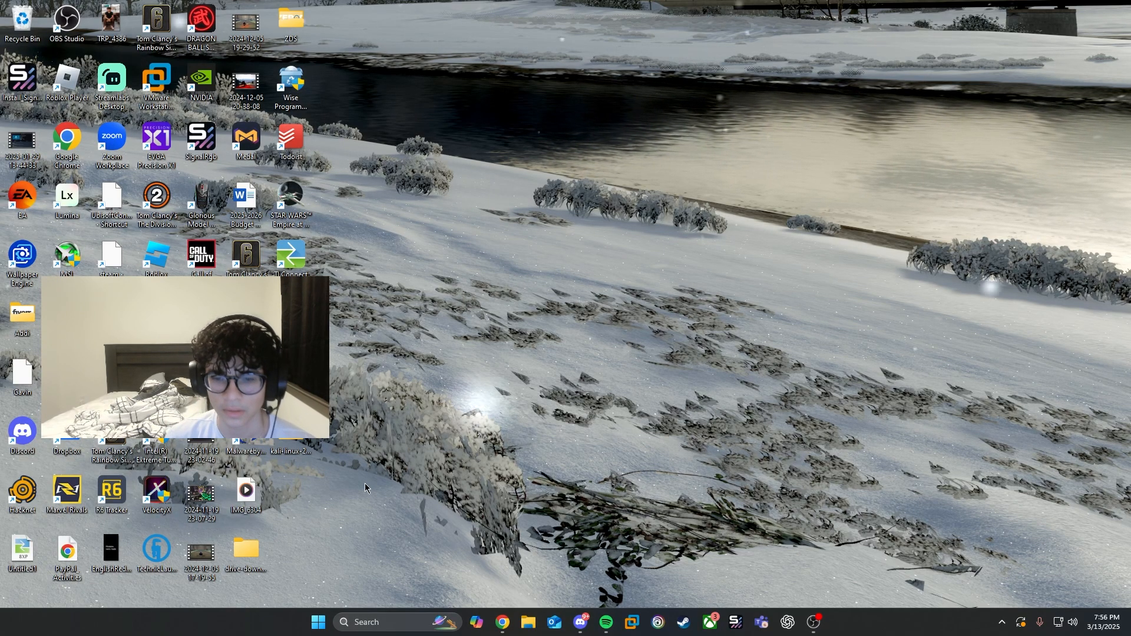
{"action": "double_click", "coordinate": [303, 443]}
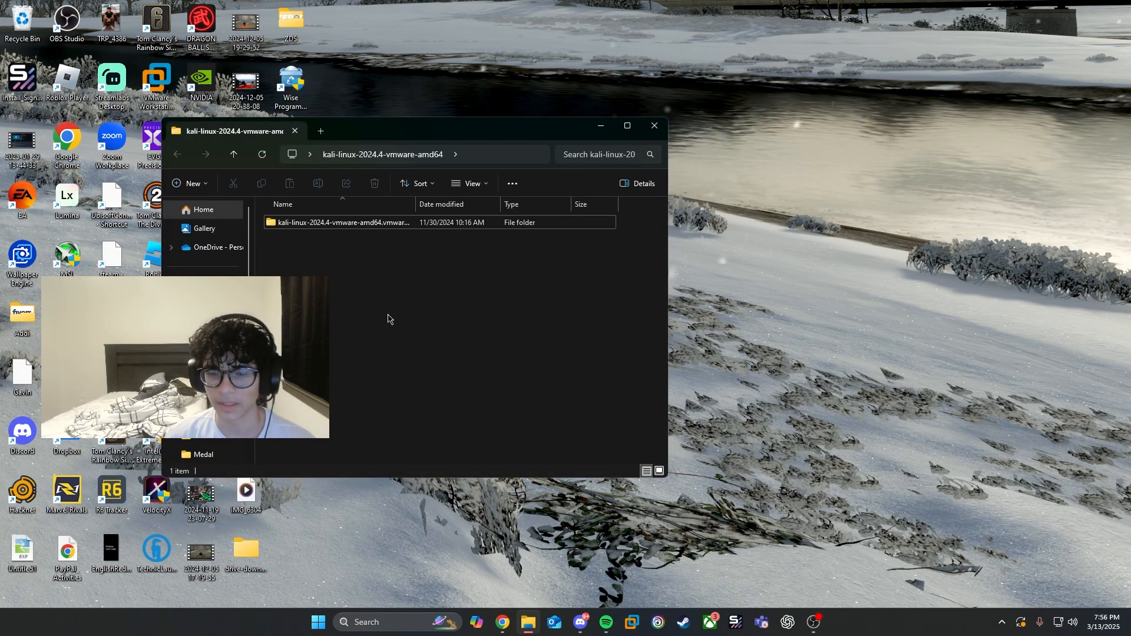
{"action": "double_click", "coordinate": [353, 224]}
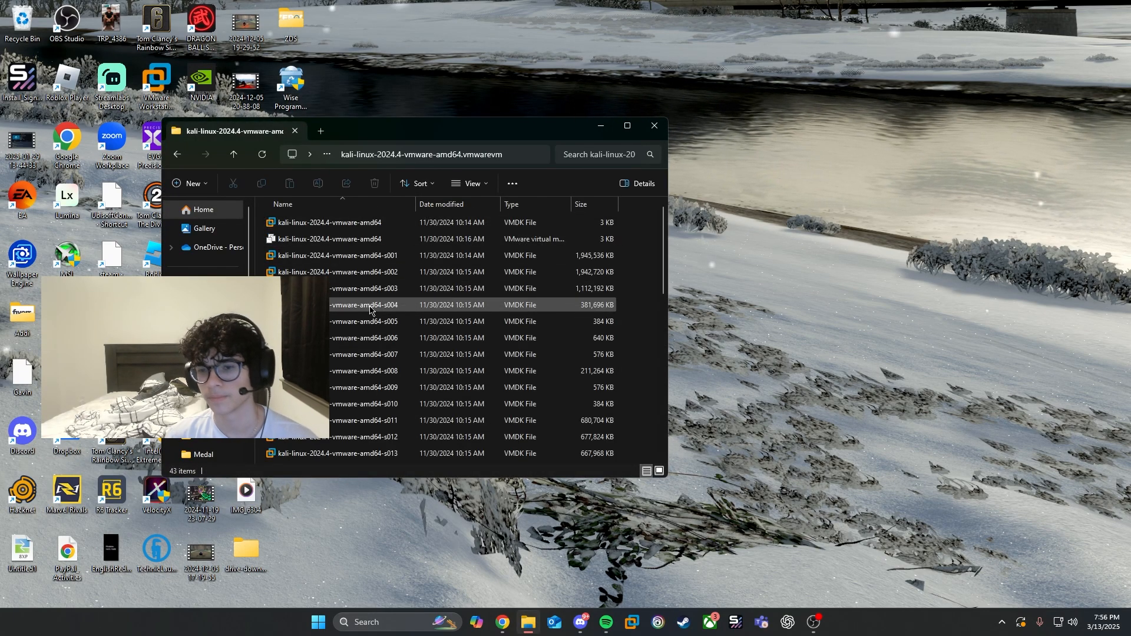
Open the kali-linux-2024.4-vmware-amd64 virtual machine file in VMware Workstation and set the machine's memory to 24836 MB
{"action": "left_click", "coordinate": [312, 240]}
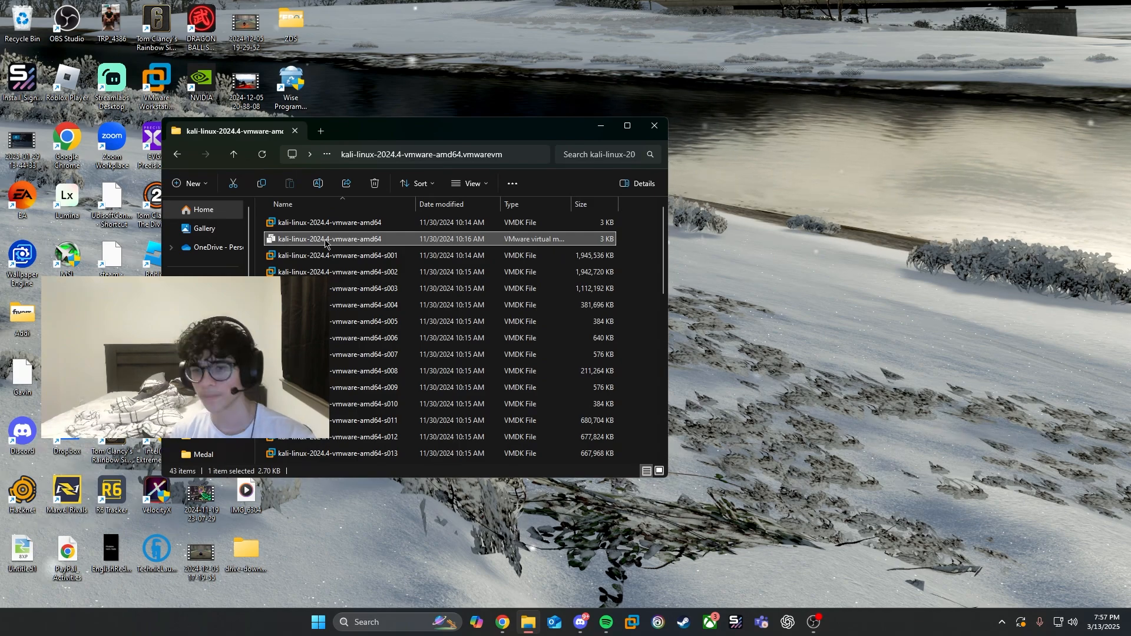
{"action": "double_click", "coordinate": [325, 240]}
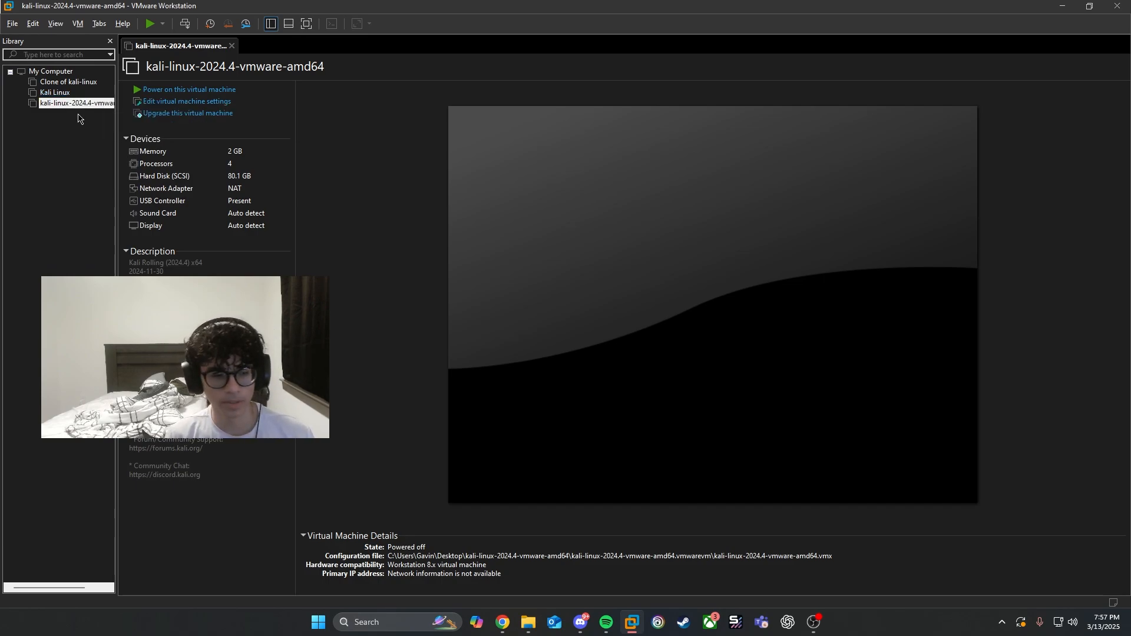
{"action": "left_click", "coordinate": [189, 102]}
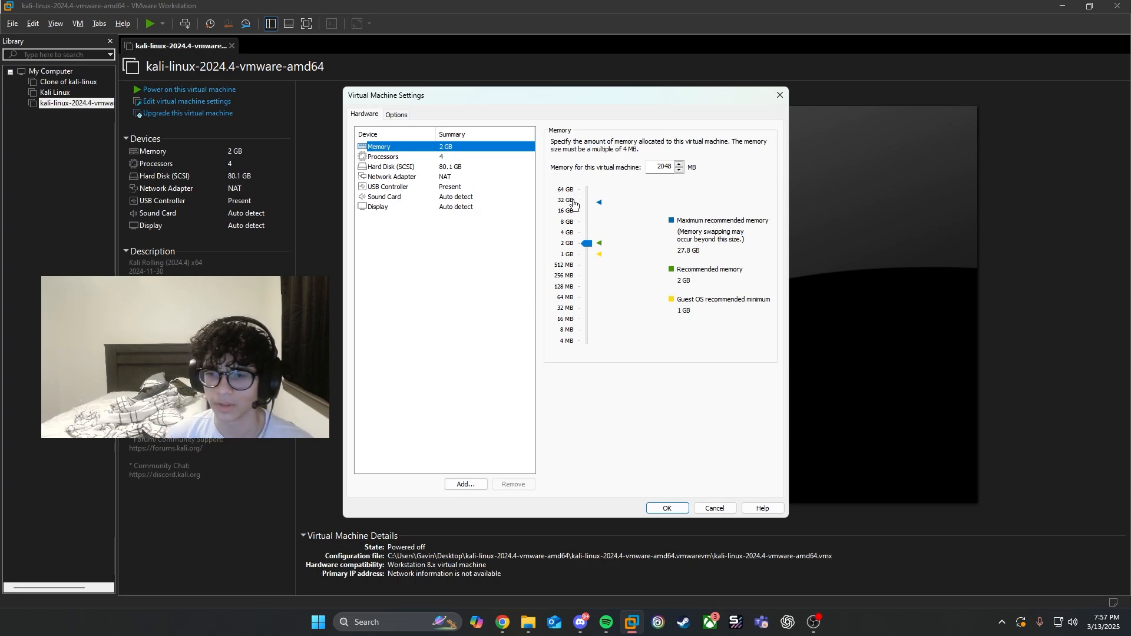
{"action": "left_click_drag", "start_coordinate": [587, 243], "coordinate": [595, 204]}
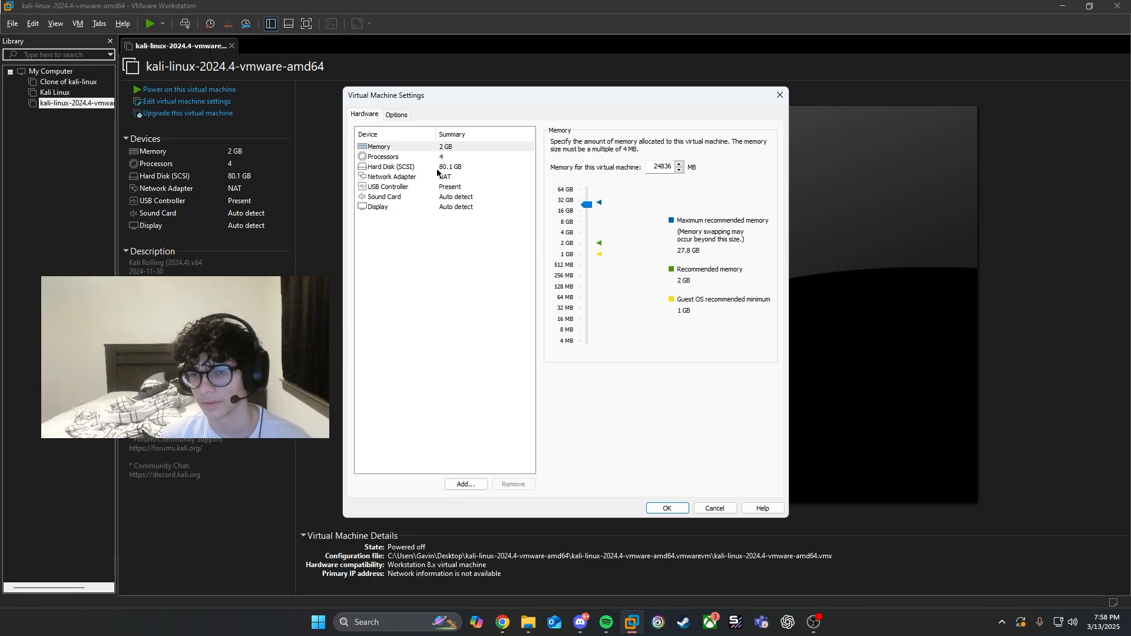
Configure the virtual machine's CPU allocation to 8 processors with 1 core per processor
{"action": "left_click", "coordinate": [415, 157]}
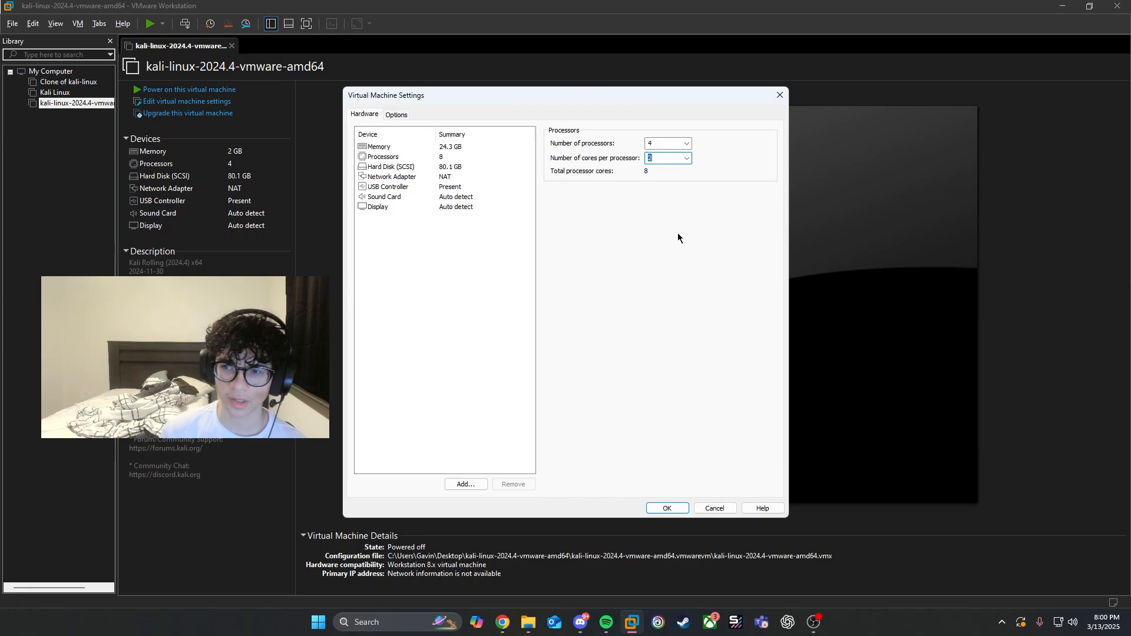
{"action": "left_click", "coordinate": [656, 160]}
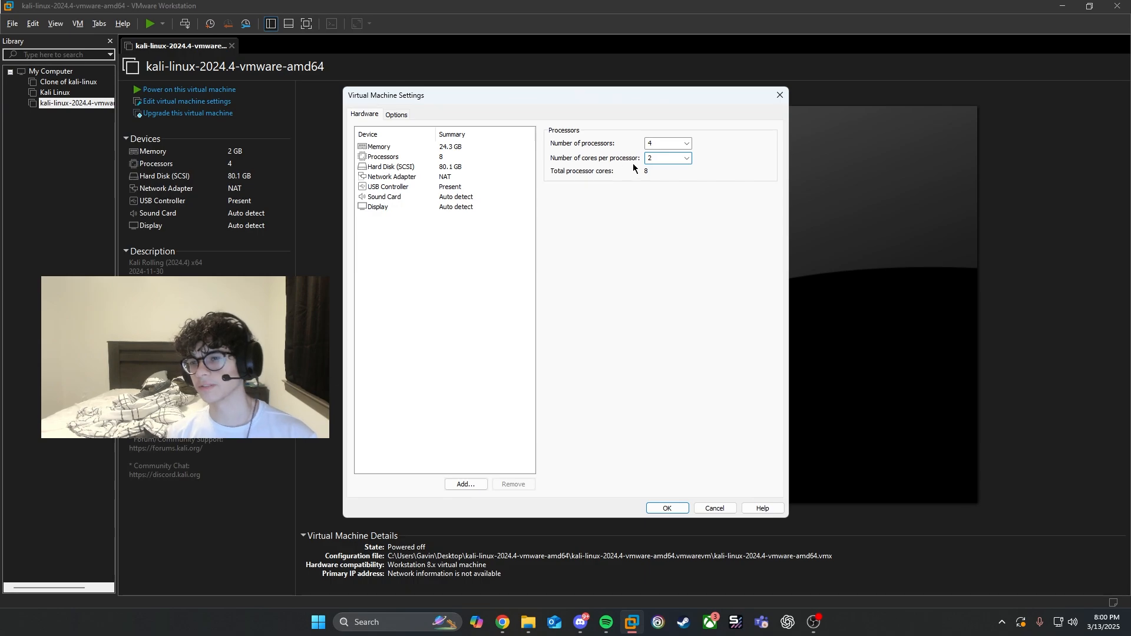
{"action": "left_click", "coordinate": [686, 158]}
{"action": "left_click", "coordinate": [687, 163]}
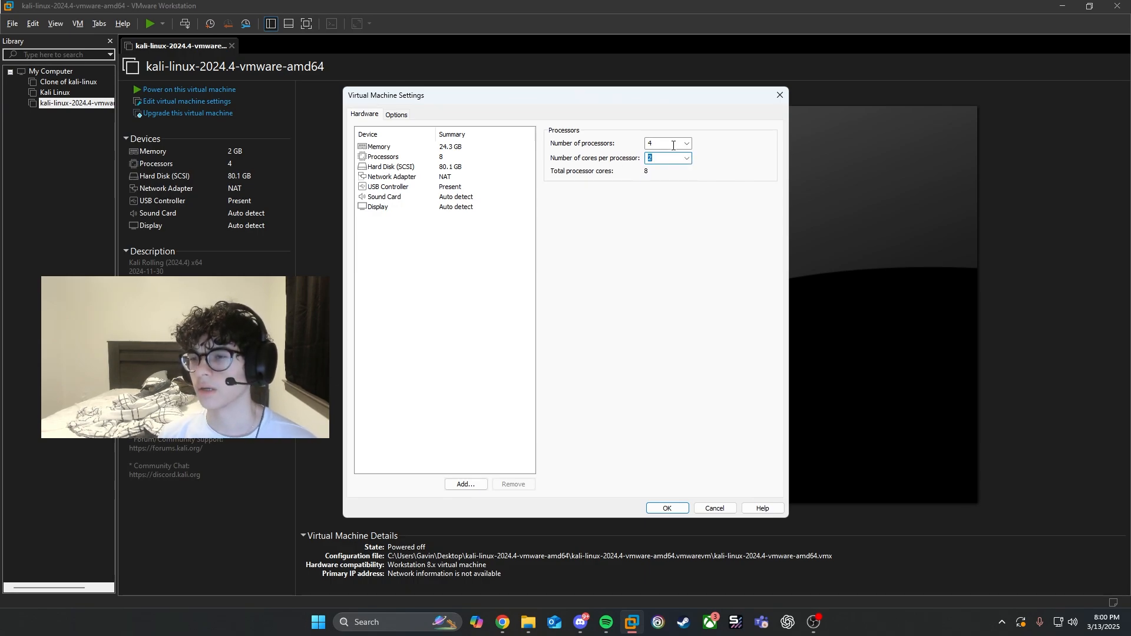
{"action": "left_click", "coordinate": [687, 144]}
{"action": "left_click", "coordinate": [681, 176]}
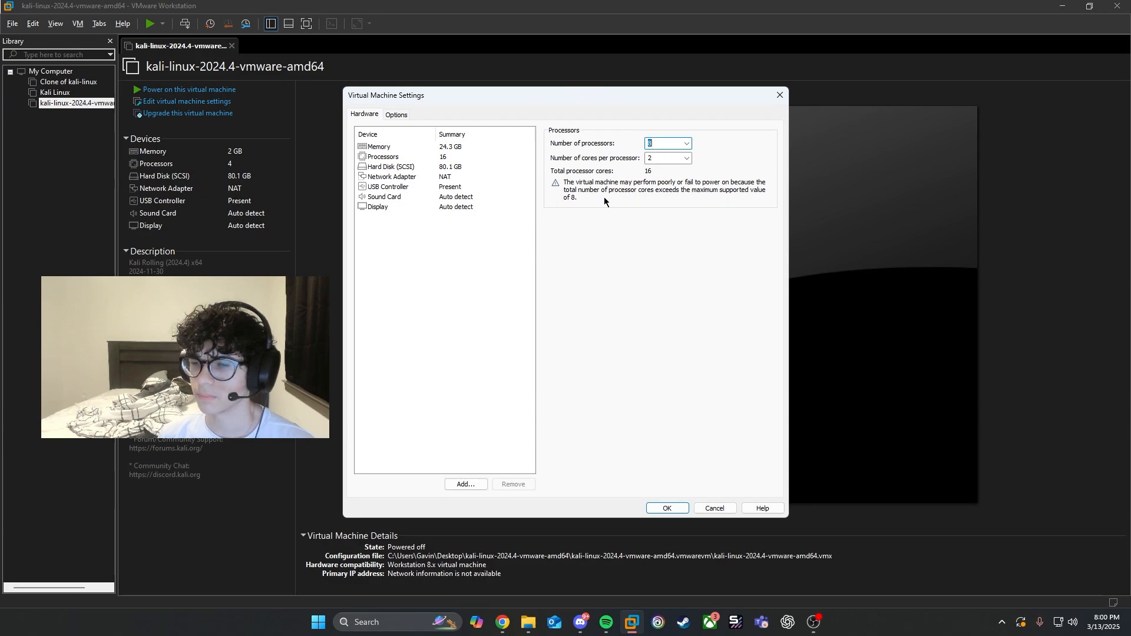
{"action": "left_click", "coordinate": [686, 158]}
{"action": "left_click", "coordinate": [681, 181]}
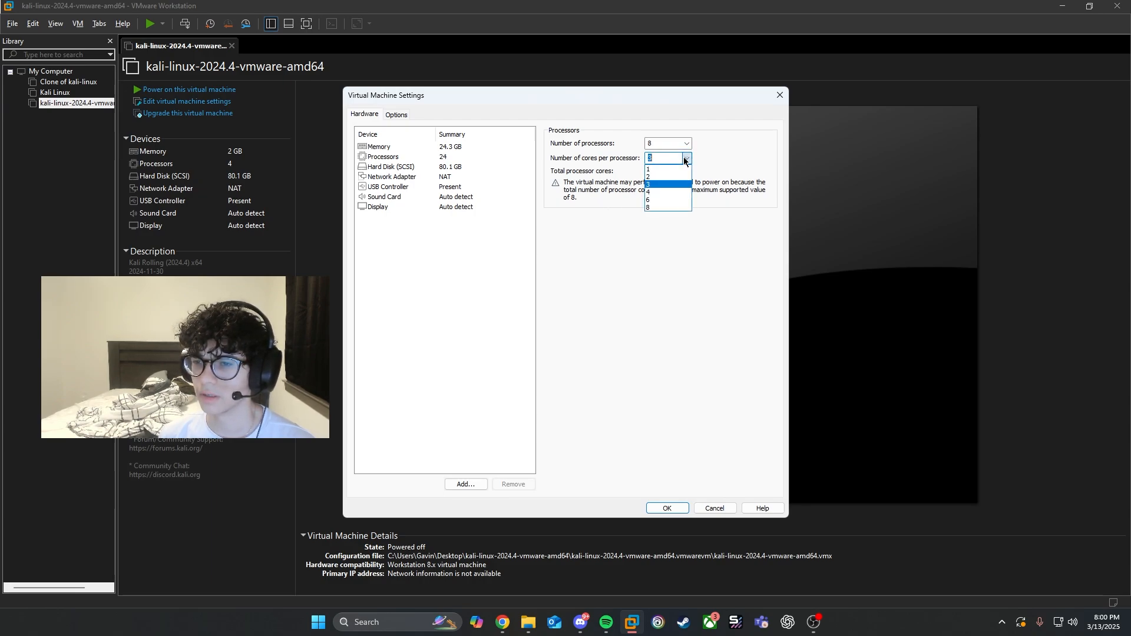
{"action": "left_click", "coordinate": [687, 158]}
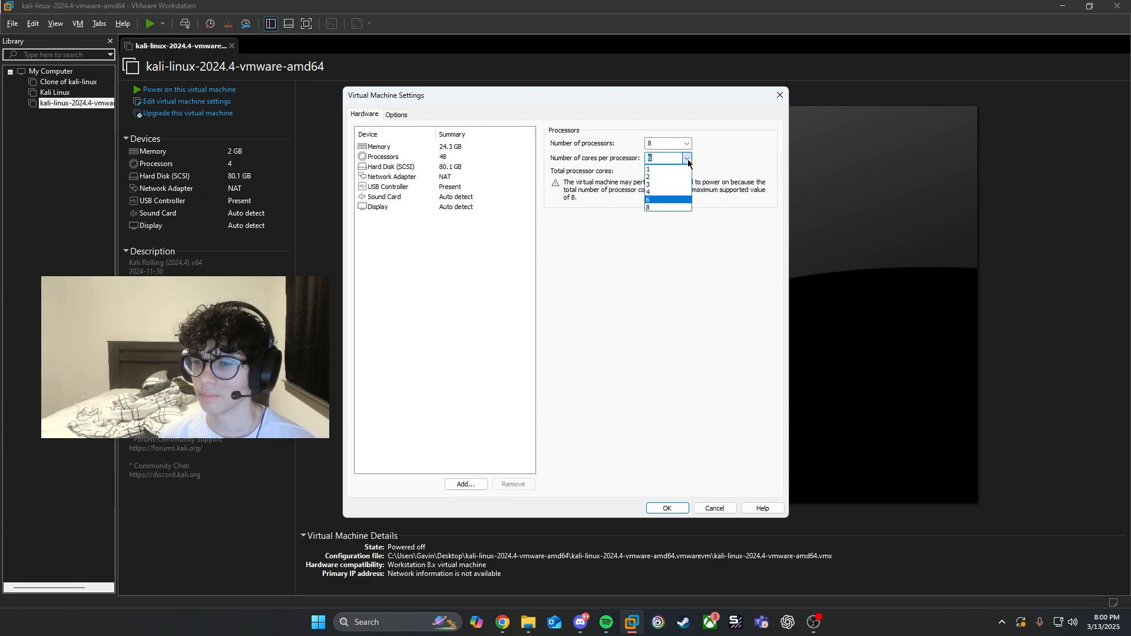
{"action": "left_click", "coordinate": [680, 174]}
{"action": "key", "text": "Up"}
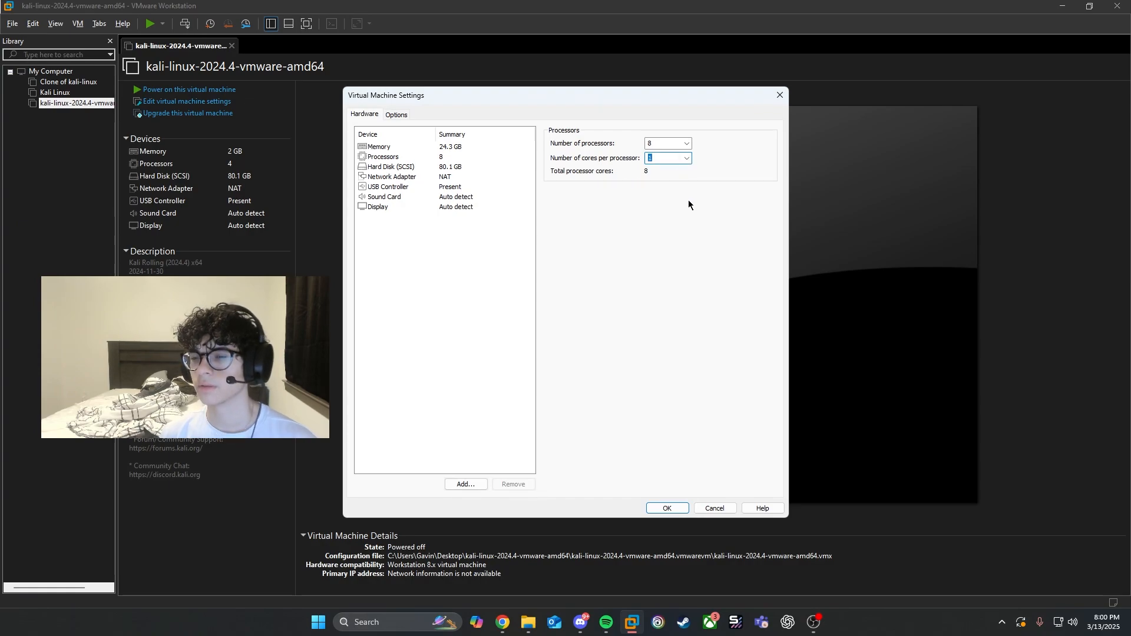
{"action": "left_click", "coordinate": [668, 156]}
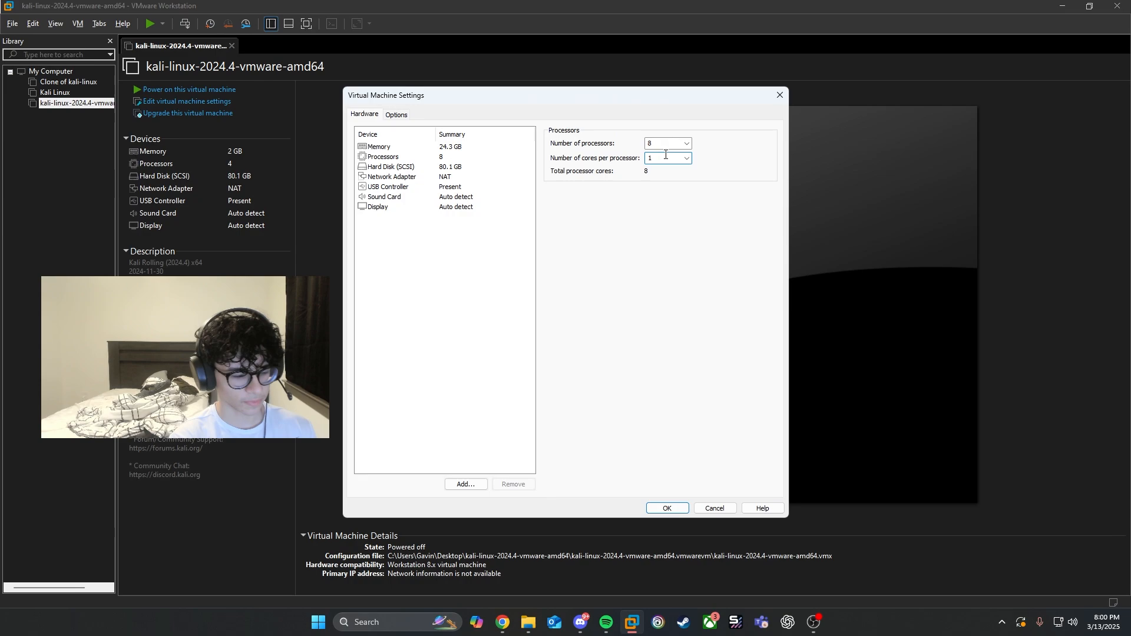
Check the host CPU's core and logical processor details in Task Manager, and close it
{"action": "key", "text": "ctrl+shift+Escape"}
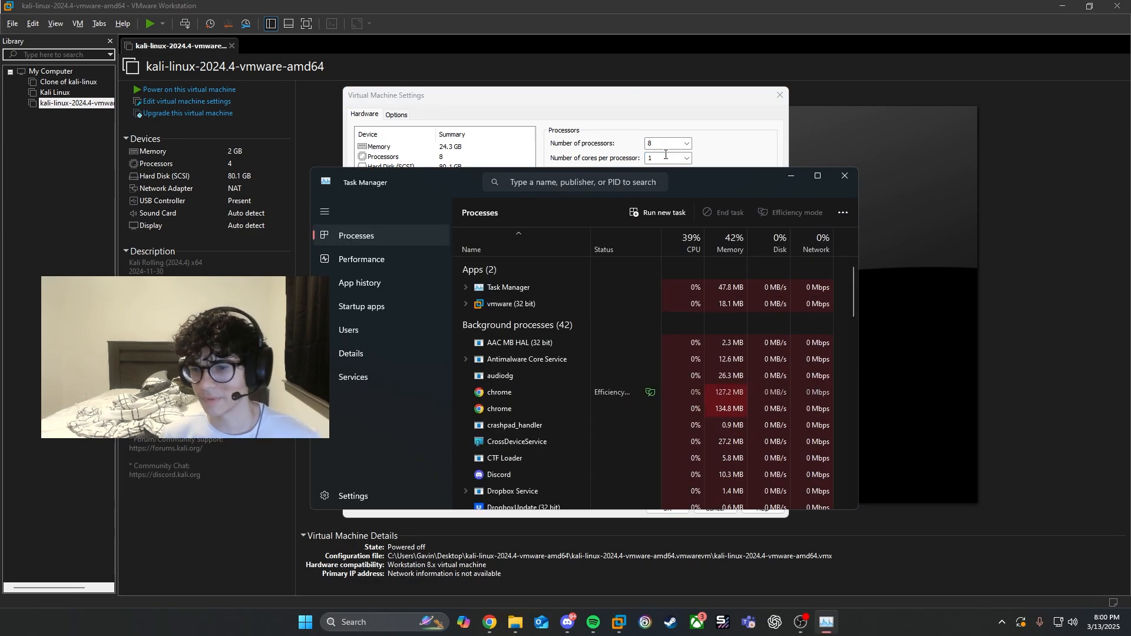
{"action": "left_click", "coordinate": [362, 259]}
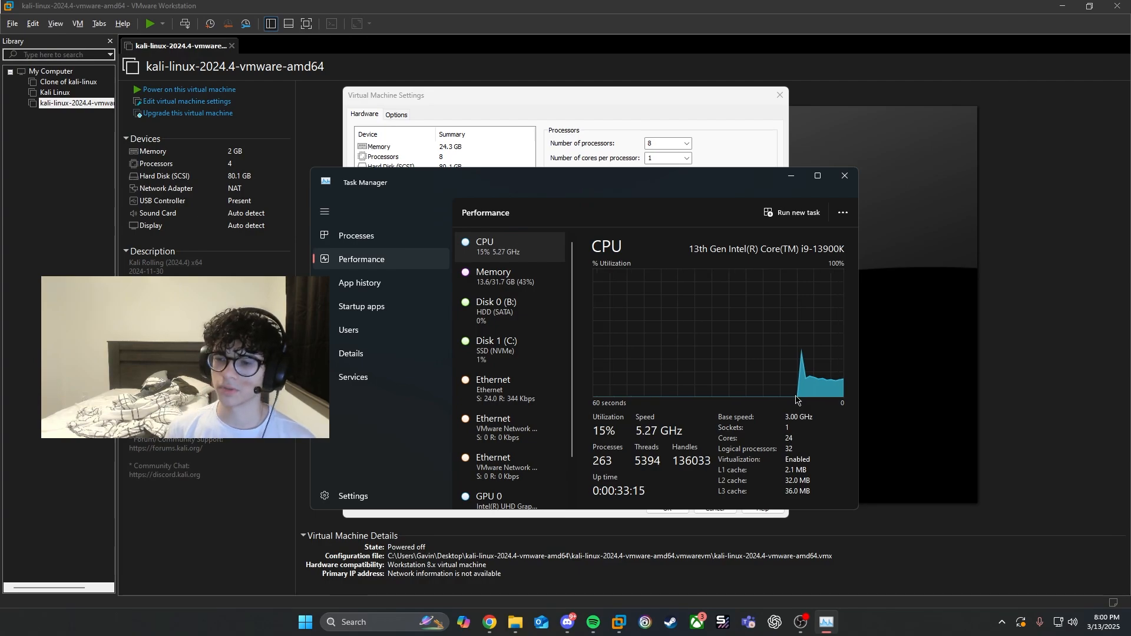
{"action": "left_click", "coordinate": [844, 176]}
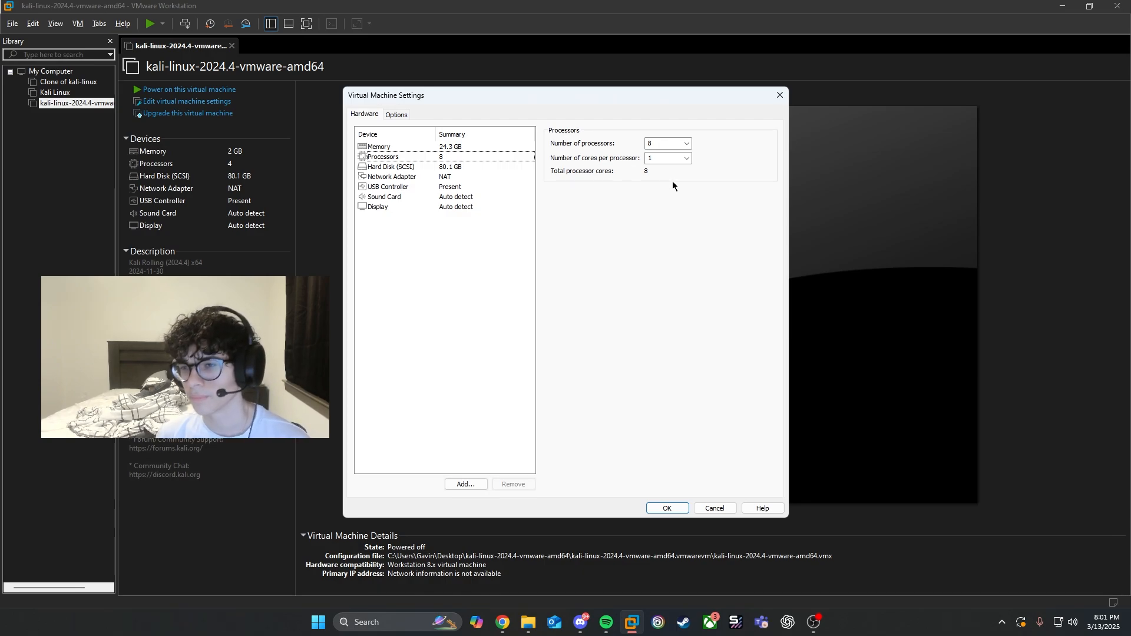
Review the hard disk, network adapter, display, sound card and USB controller settings, and save the virtual machine settings
{"action": "left_click", "coordinate": [427, 167]}
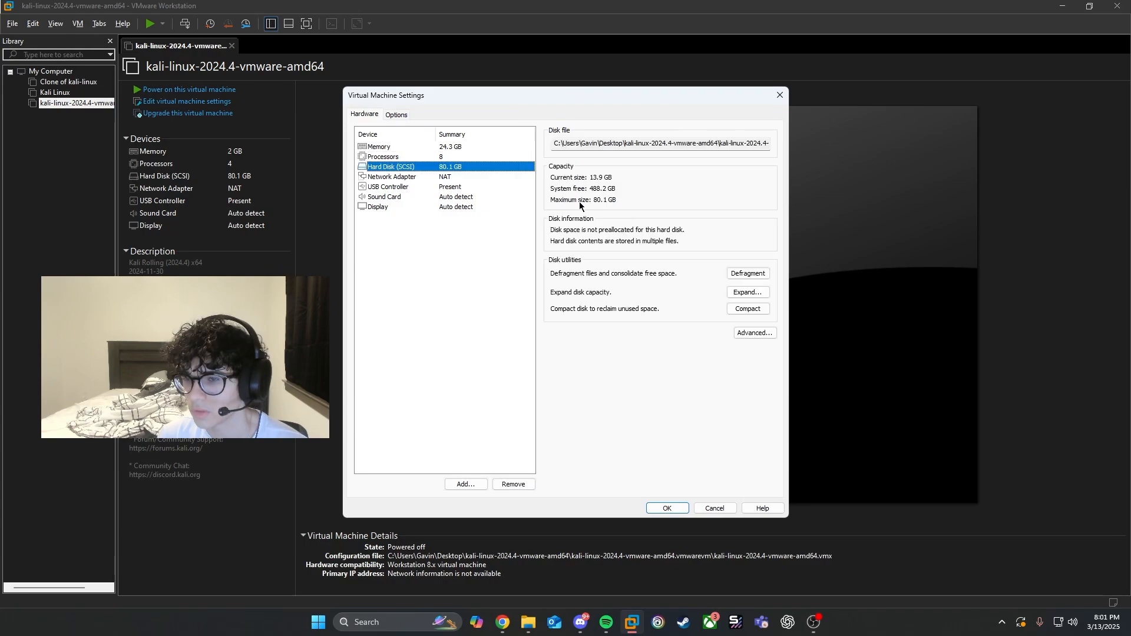
{"action": "left_click", "coordinate": [418, 177]}
{"action": "left_click", "coordinate": [413, 207]}
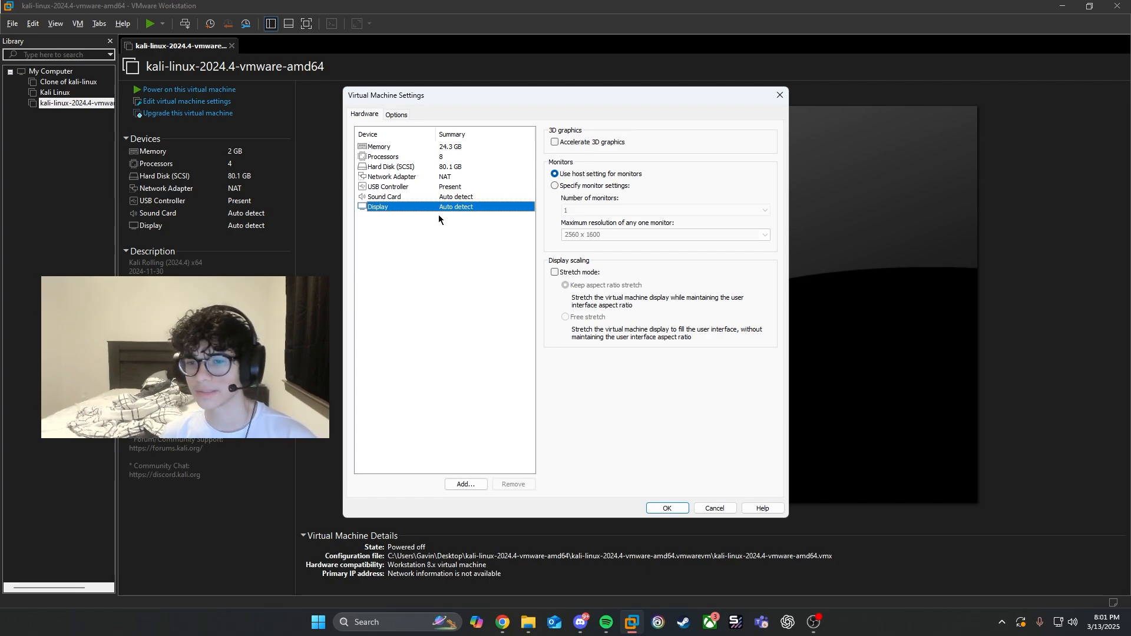
{"action": "left_click", "coordinate": [455, 200]}
{"action": "left_click", "coordinate": [452, 187]}
{"action": "left_click", "coordinate": [449, 177]}
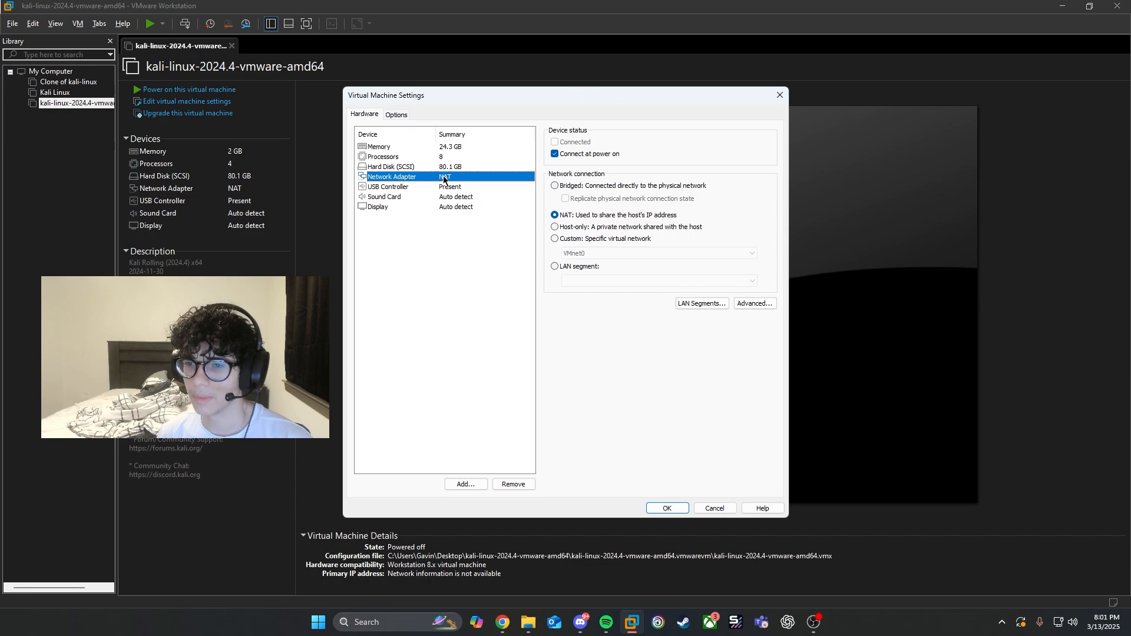
{"action": "left_click", "coordinate": [443, 169]}
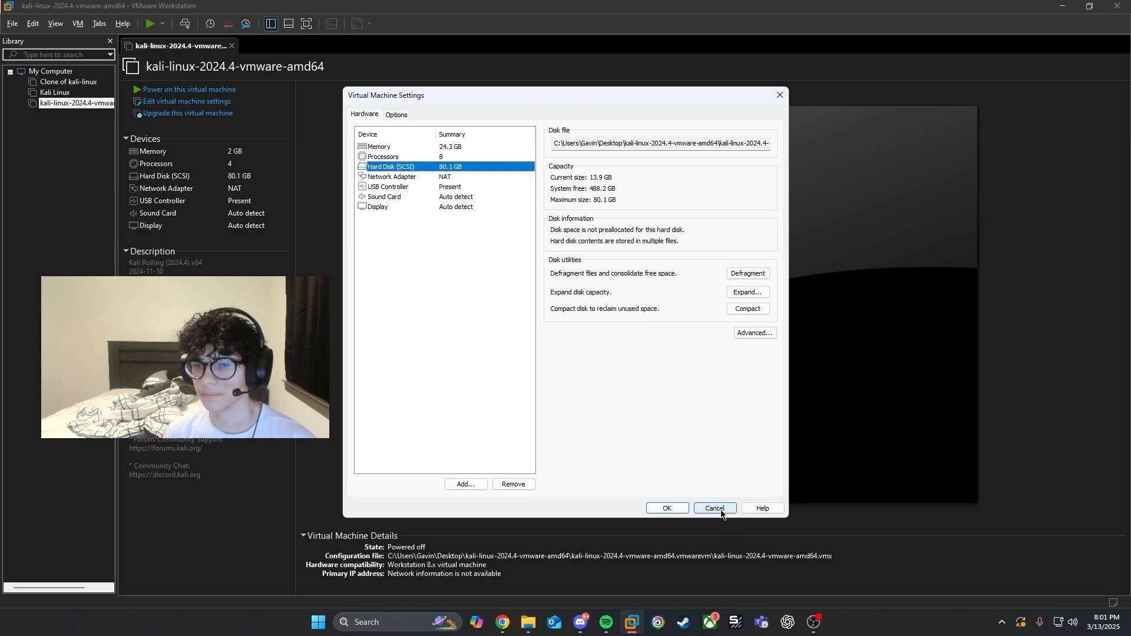
{"action": "left_click", "coordinate": [672, 508]}
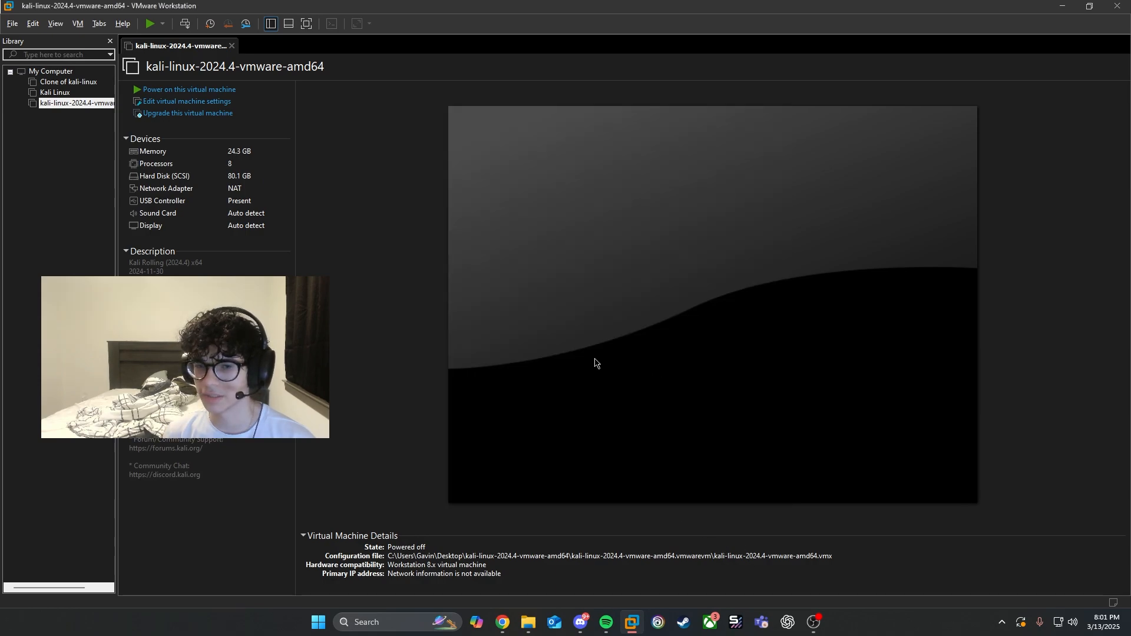
Switch to File Explorer, look through the New Volume (B:) drive and its IsoFiles folder, and close the window
{"action": "left_click", "coordinate": [1062, 6]}
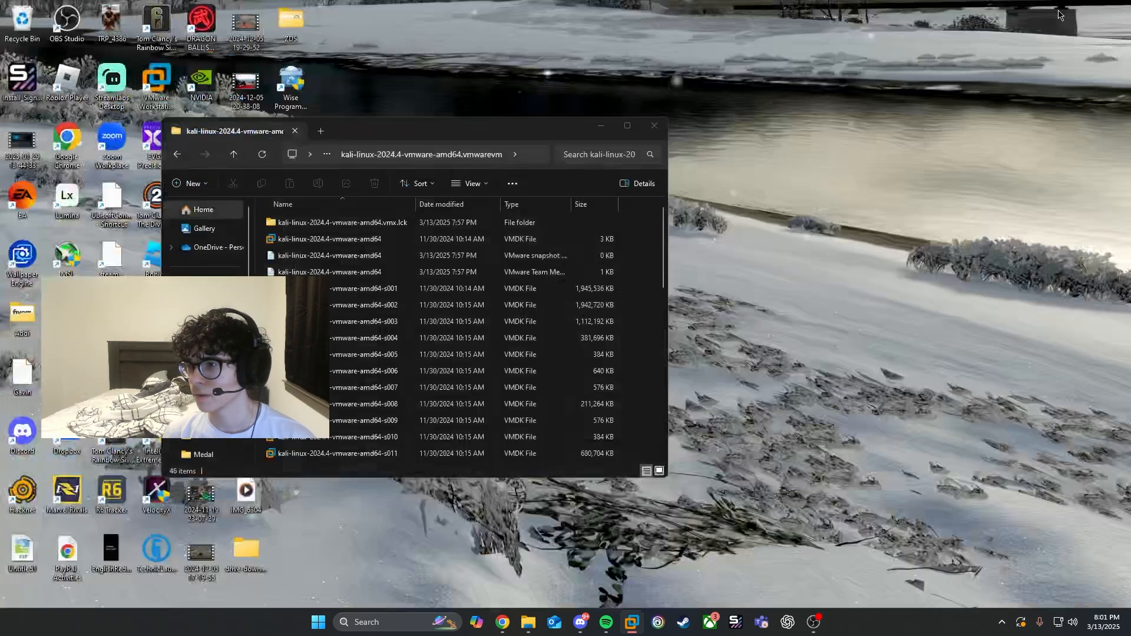
{"action": "left_click_drag", "start_coordinate": [448, 127], "coordinate": [774, 179]}
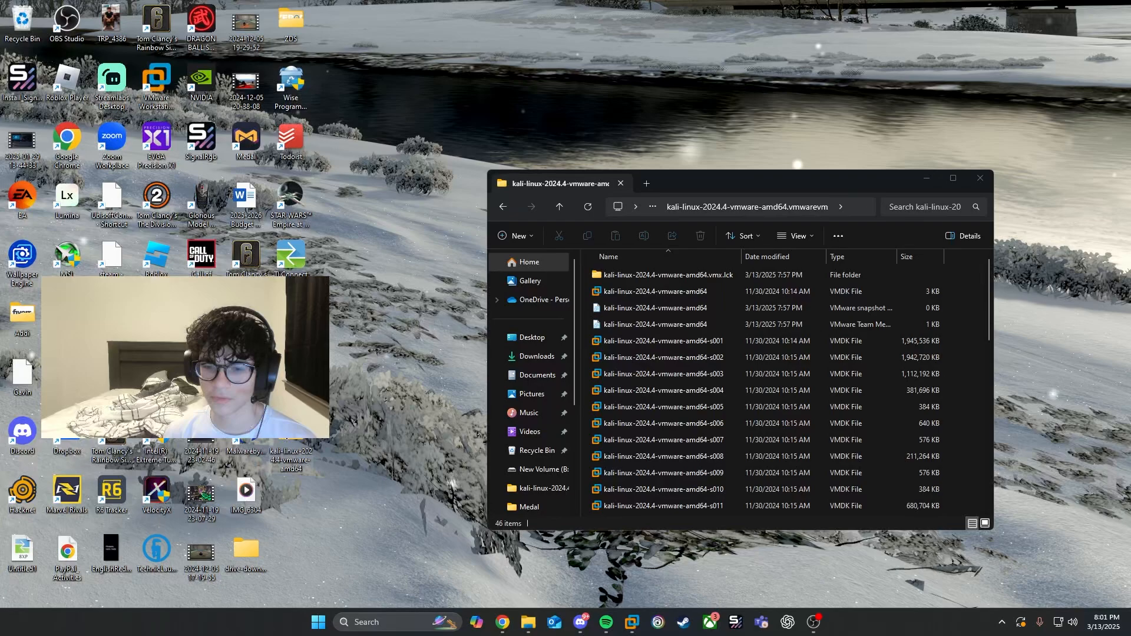
{"action": "scroll", "coordinate": [551, 443], "scroll_direction": "down", "scroll_amount": 3}
{"action": "left_click", "coordinate": [532, 413]}
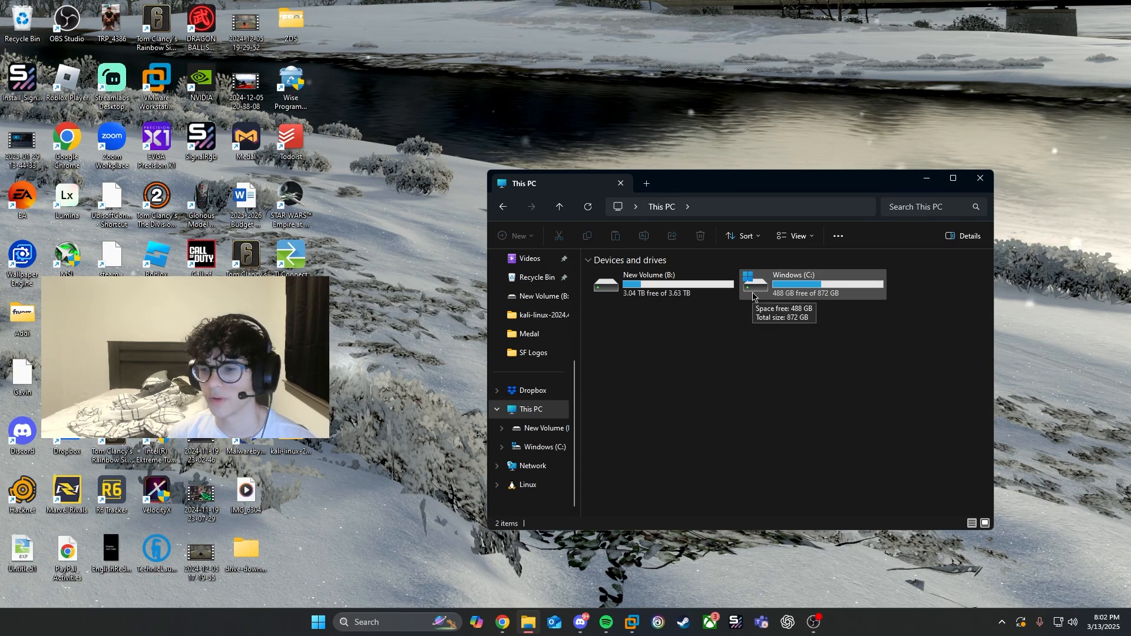
{"action": "double_click", "coordinate": [681, 287]}
{"action": "scroll", "coordinate": [720, 320], "scroll_direction": "down", "scroll_amount": 3}
{"action": "scroll", "coordinate": [732, 411], "scroll_direction": "up", "scroll_amount": 2}
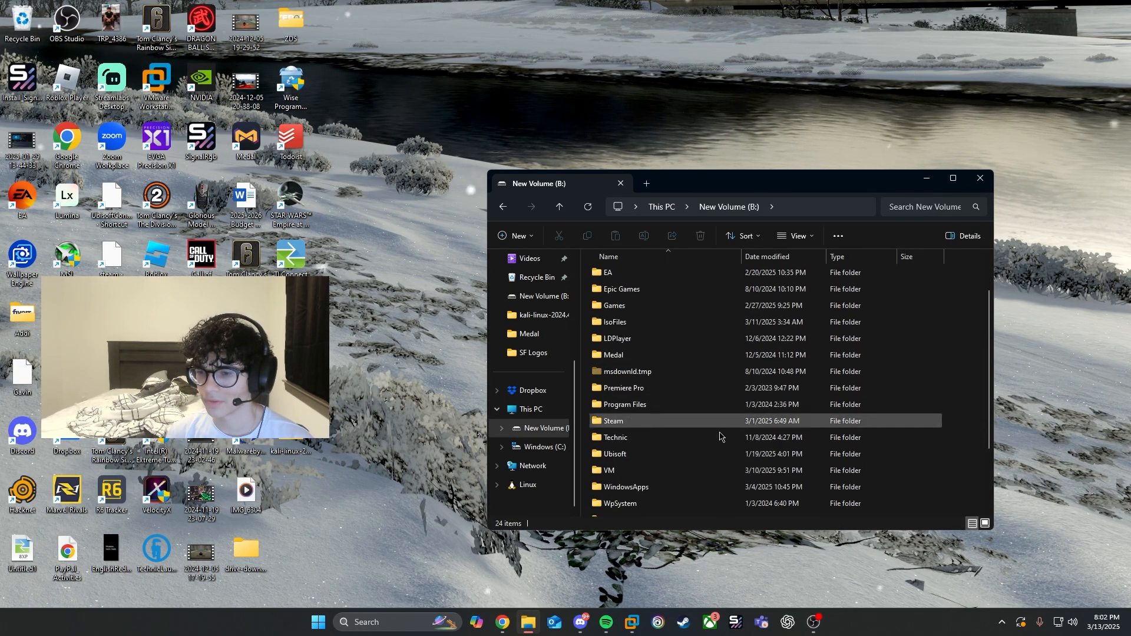
{"action": "scroll", "coordinate": [715, 443], "scroll_direction": "down", "scroll_amount": 1}
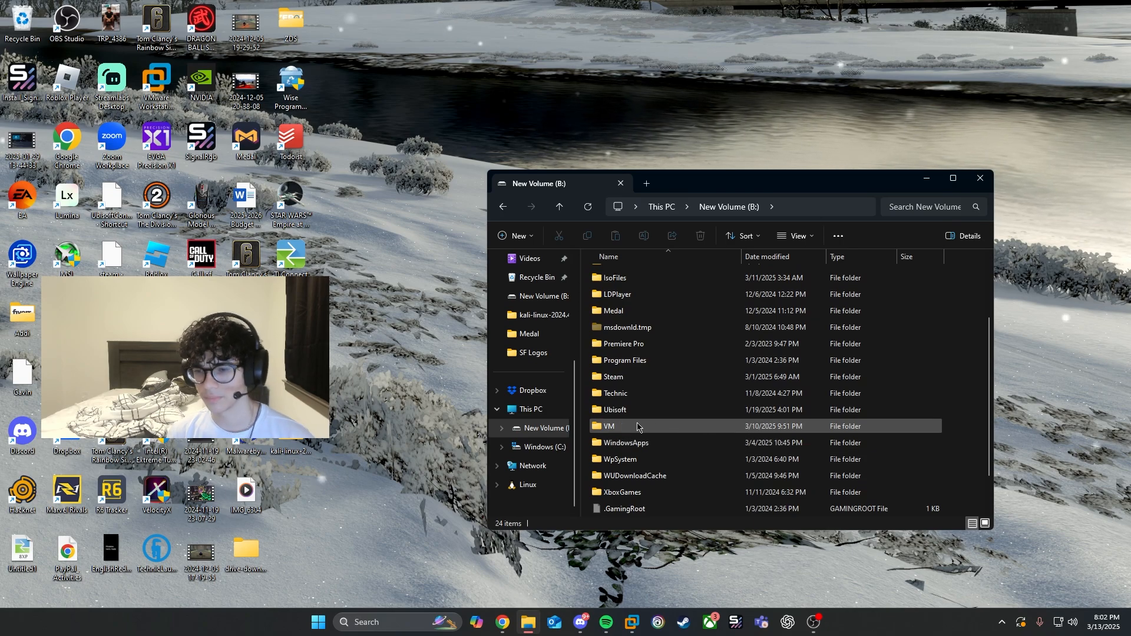
{"action": "scroll", "coordinate": [633, 425], "scroll_direction": "up", "scroll_amount": 1}
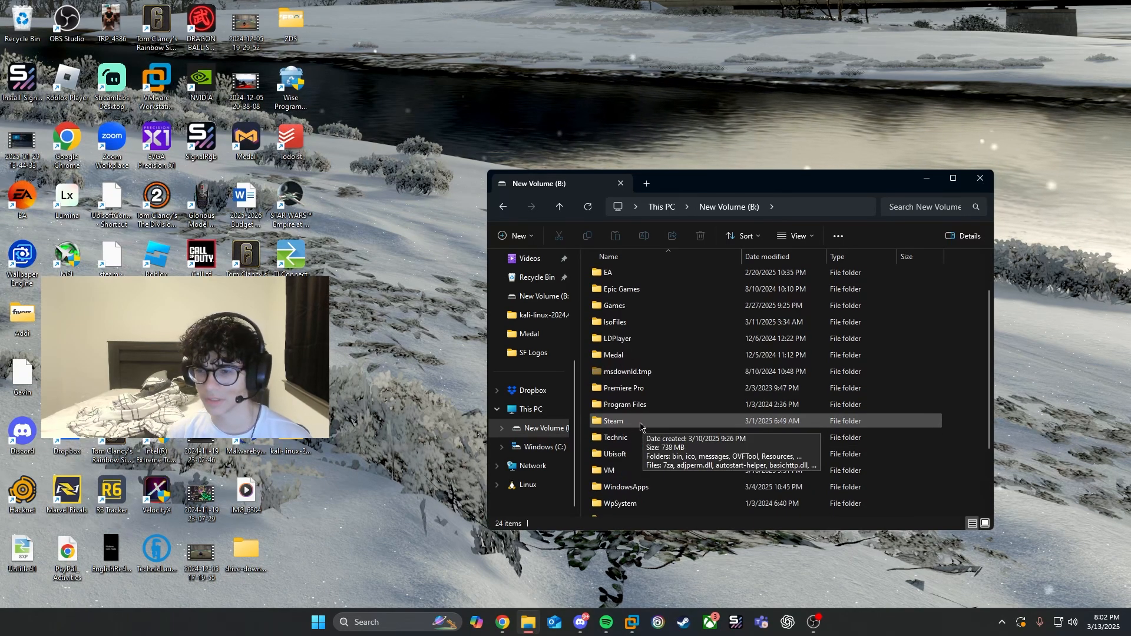
{"action": "double_click", "coordinate": [669, 324]}
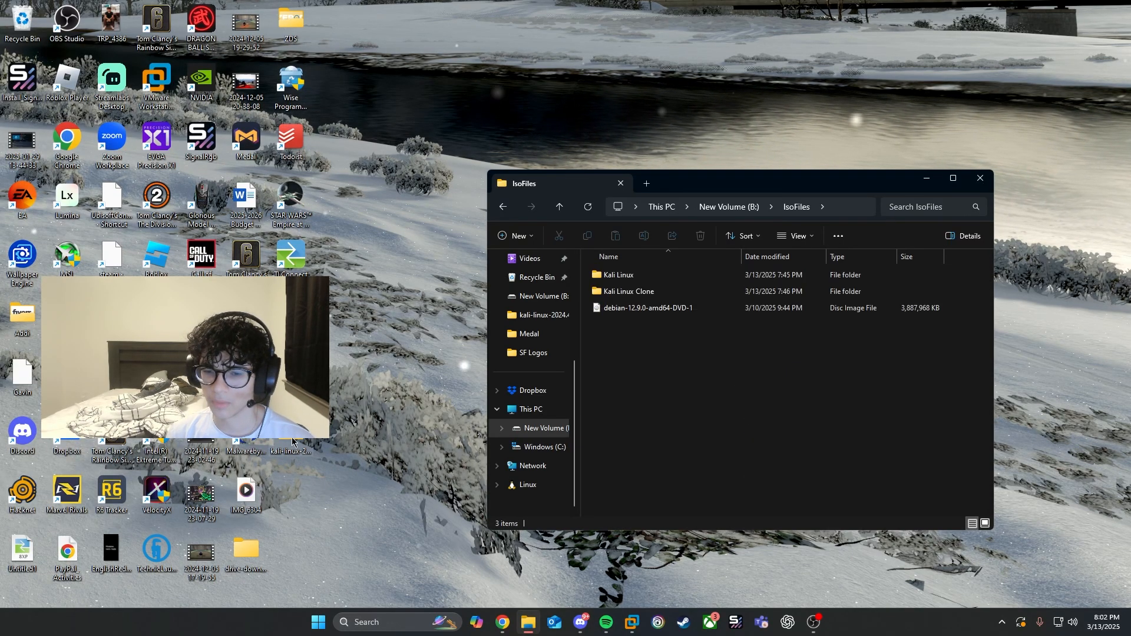
{"action": "mouse_move", "coordinate": [293, 441]}
{"action": "left_mouse_down"}
{"action": "mouse_move", "coordinate": [341, 418]}
{"action": "mouse_move", "coordinate": [603, 379]}
{"action": "mouse_move", "coordinate": [659, 412]}
{"action": "mouse_move", "coordinate": [283, 441]}
{"action": "left_mouse_up"}
{"action": "left_click", "coordinate": [980, 178]}
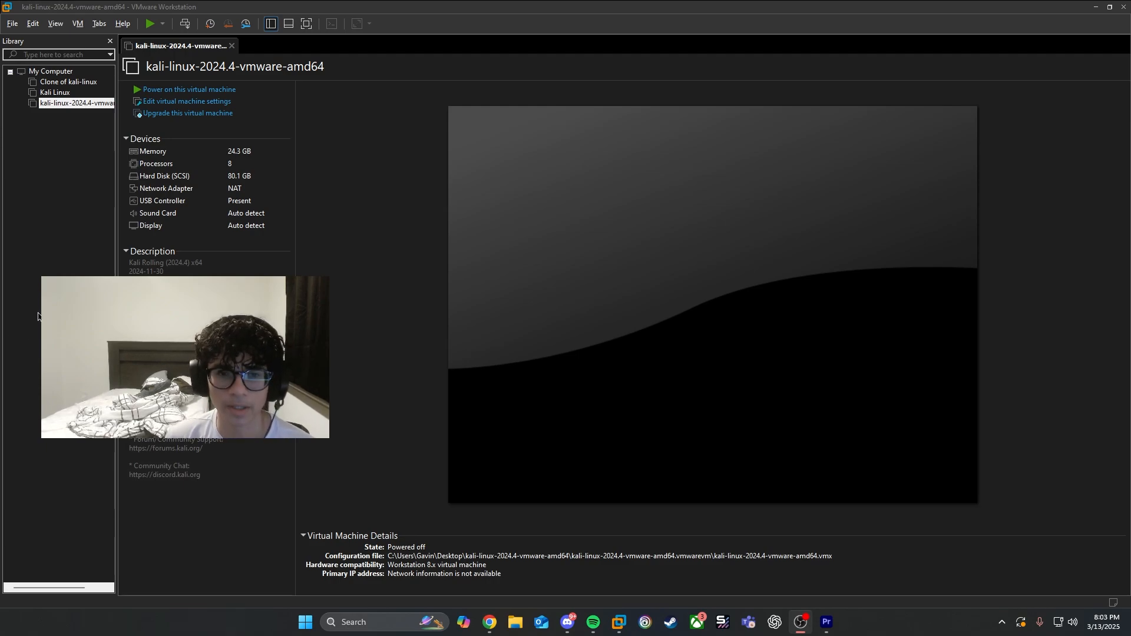
{"action": "left_click", "coordinate": [38, 312]}
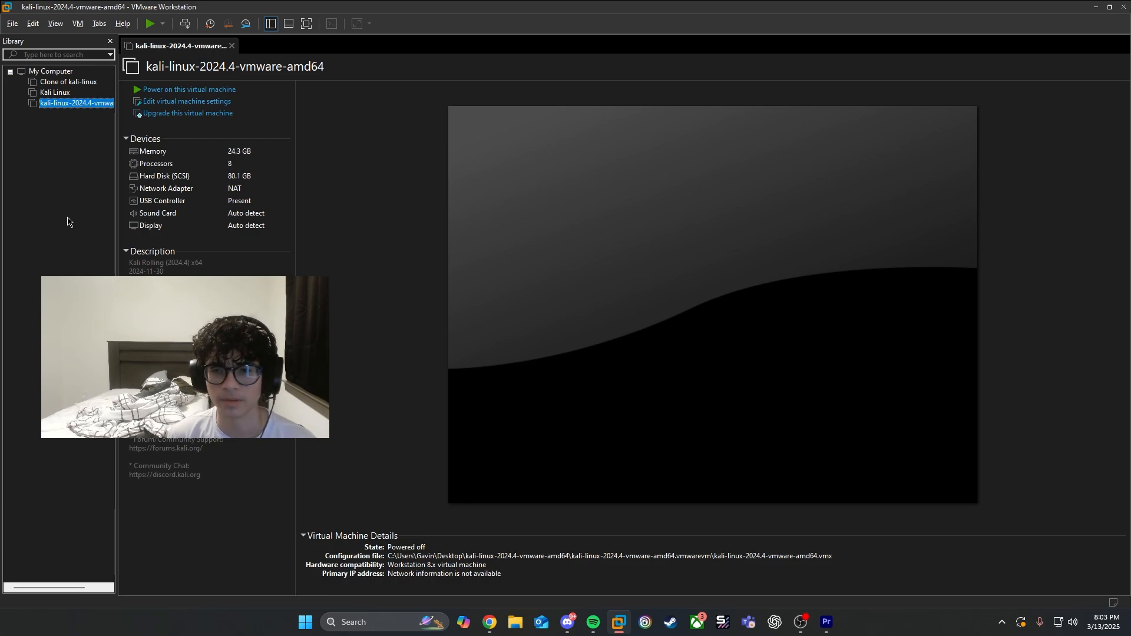
{"action": "right_click", "coordinate": [59, 106]}
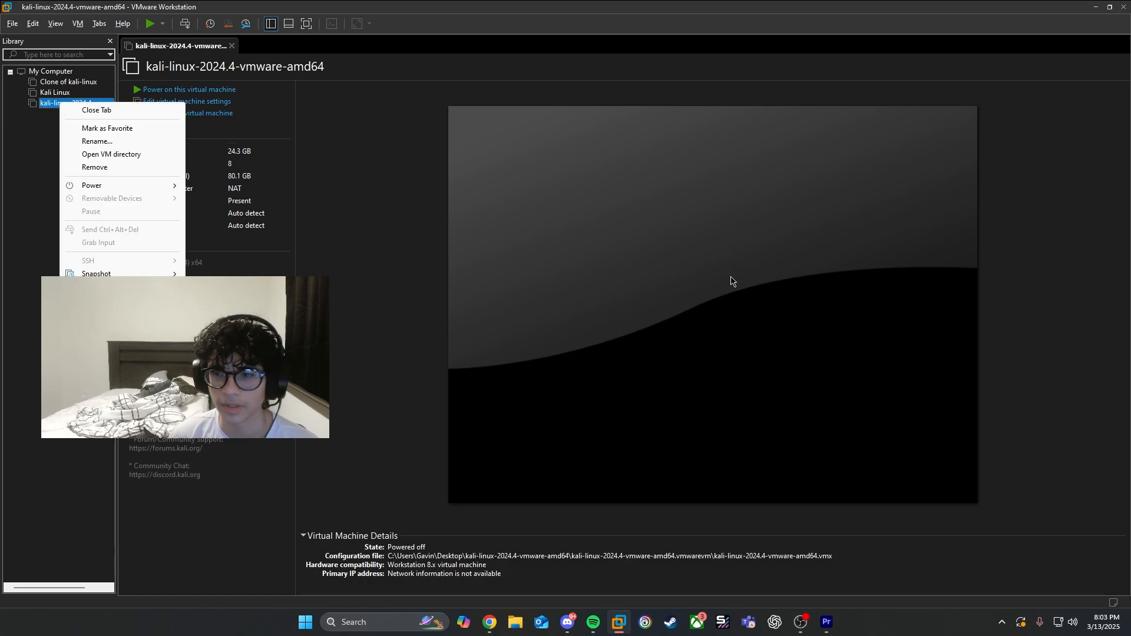
{"action": "mouse_move", "coordinate": [99, 305]}
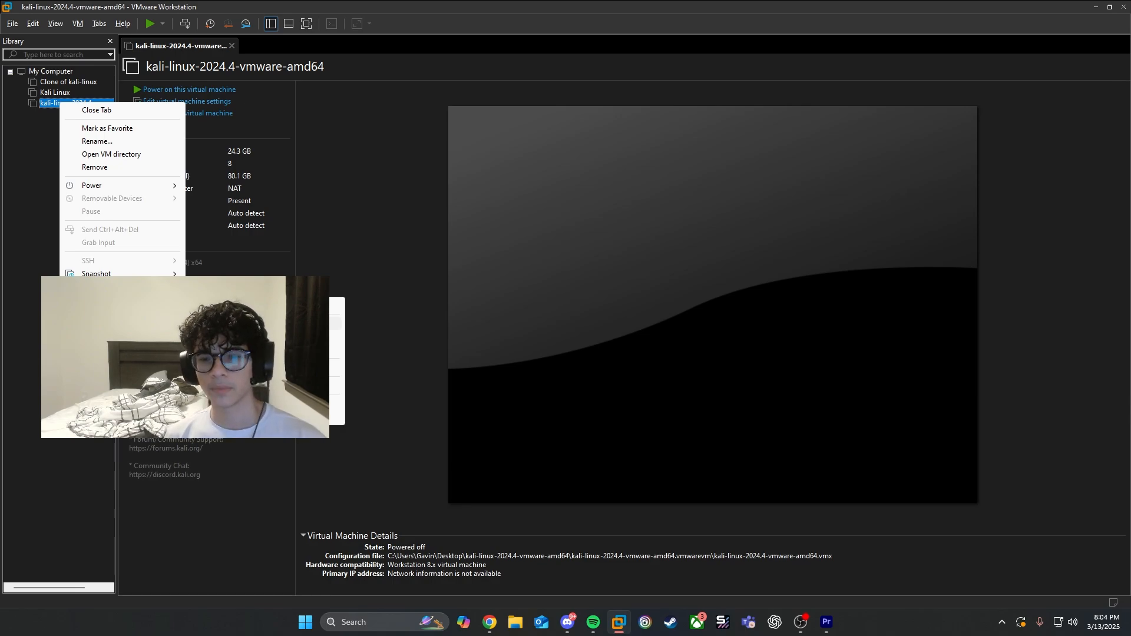
{"action": "left_click", "coordinate": [2, 196]}
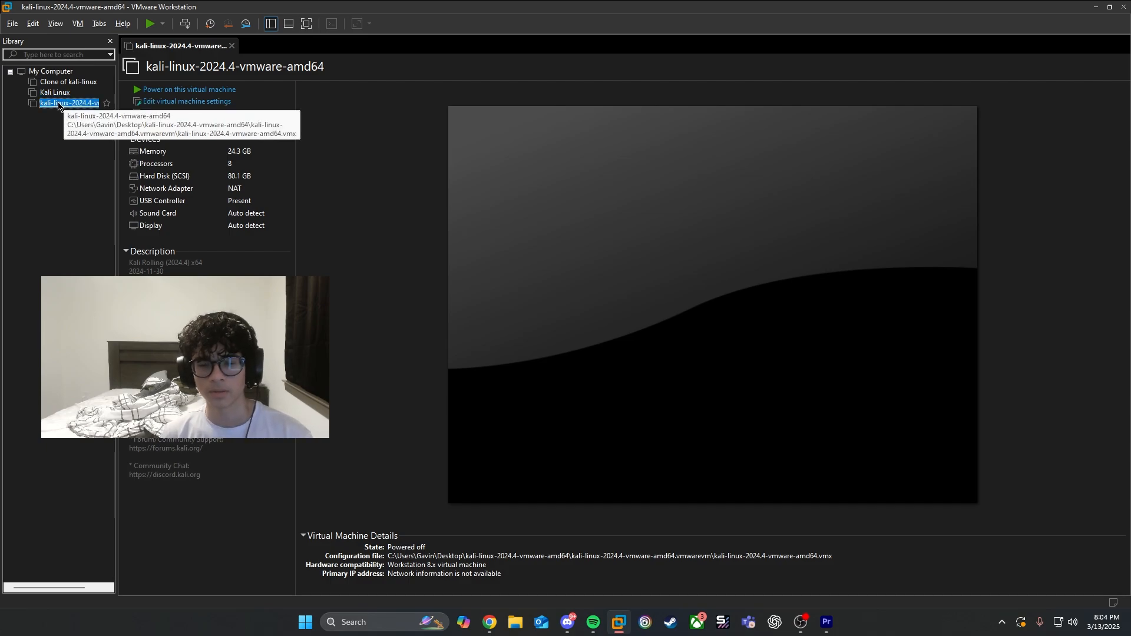
Delete the kali-linux-2024.4-vmware-amd64 virtual machine from disk and confirm the deletion
{"action": "right_click", "coordinate": [59, 104]}
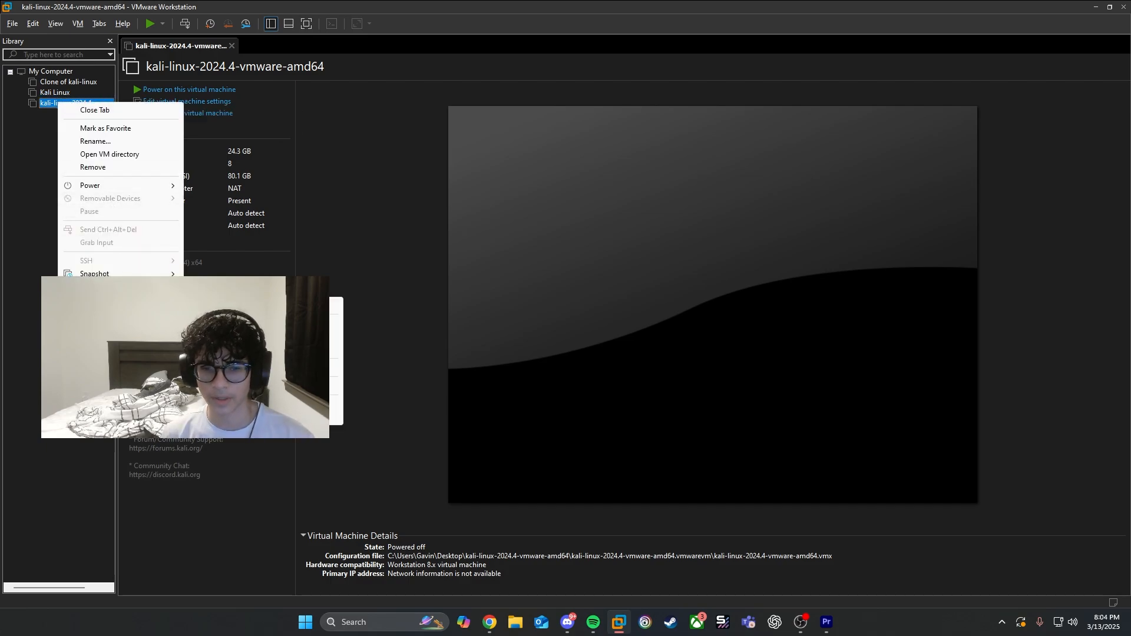
{"action": "left_click", "coordinate": [335, 367]}
{"action": "left_click", "coordinate": [701, 330]}
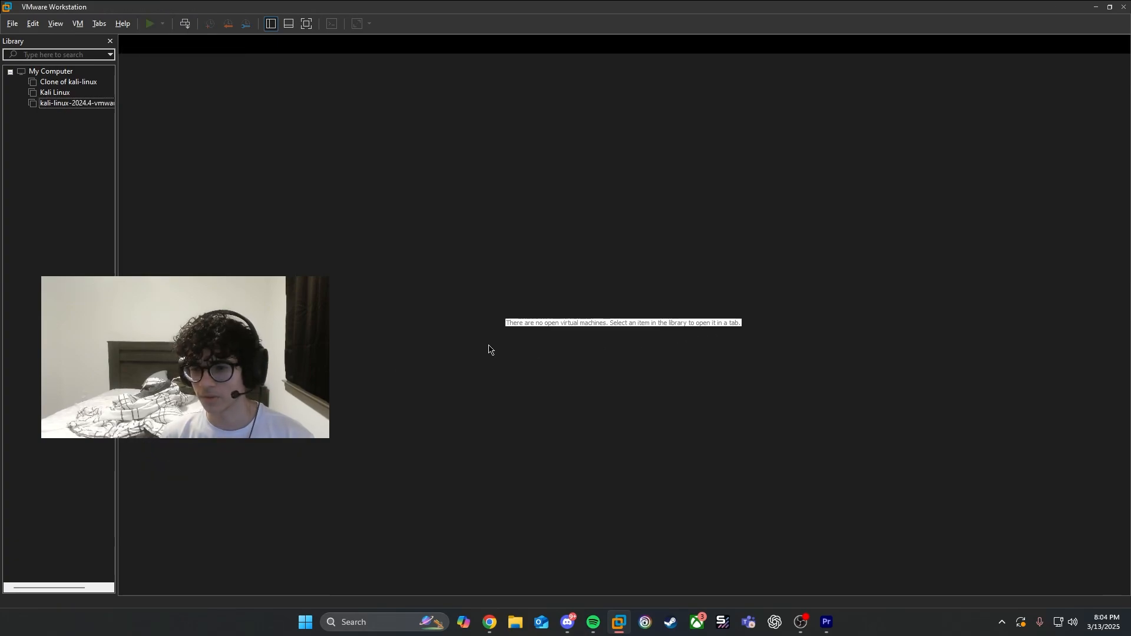